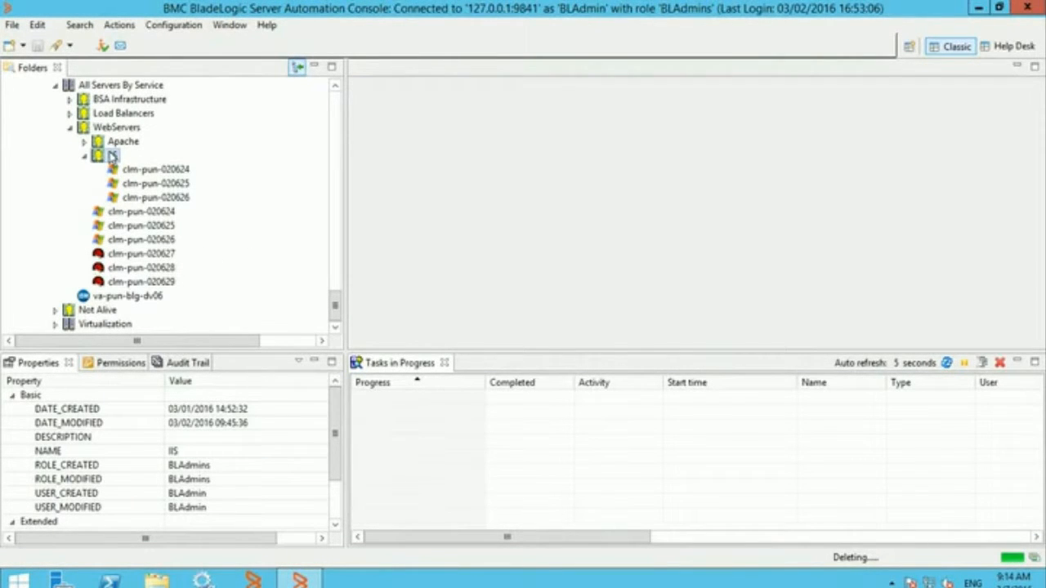
Open the Property Dictionary and display the properties of the built-in Server class in an enlarged view.
click(168, 170)
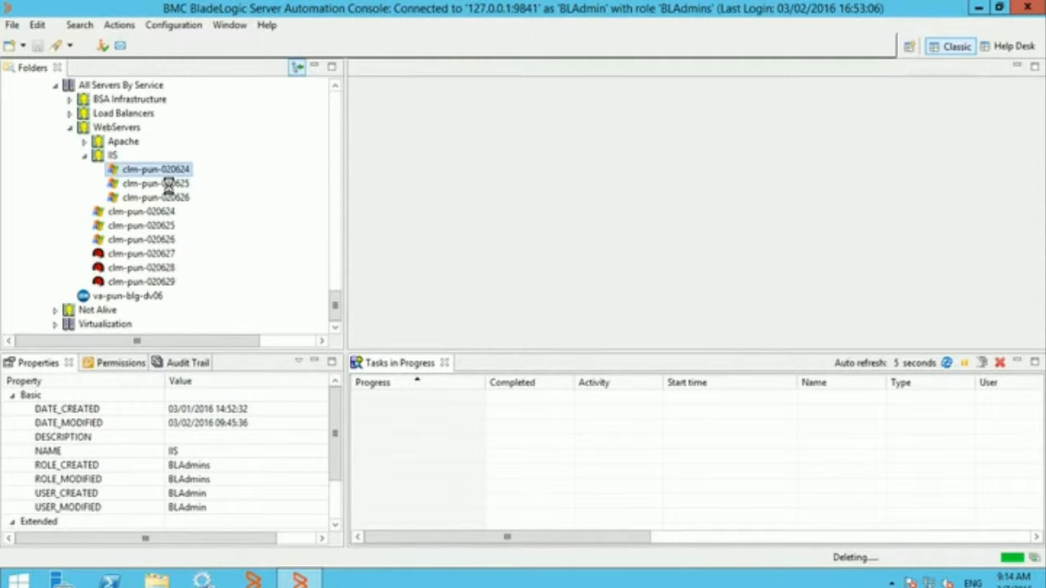
click(174, 24)
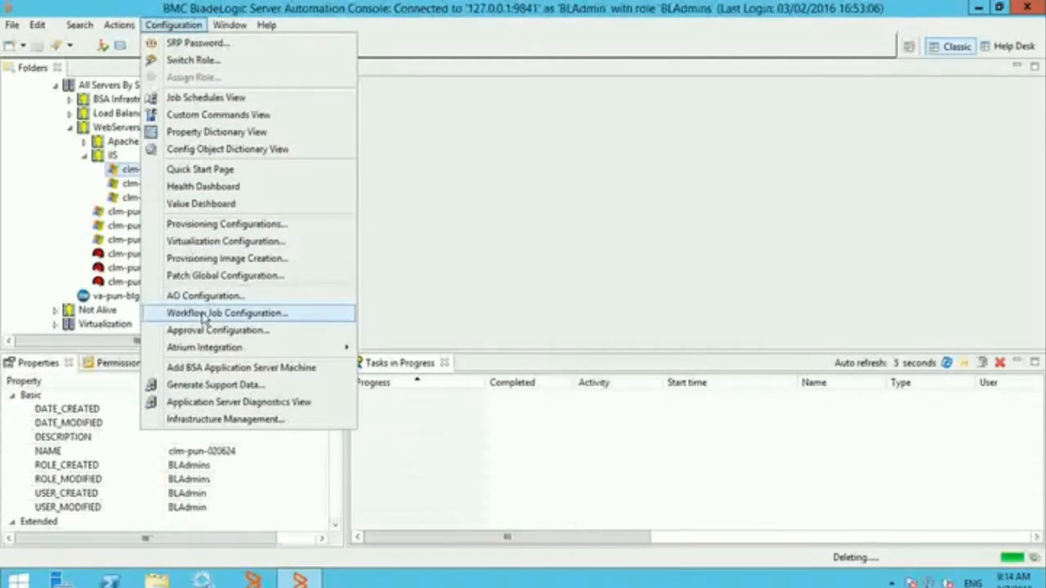
click(217, 132)
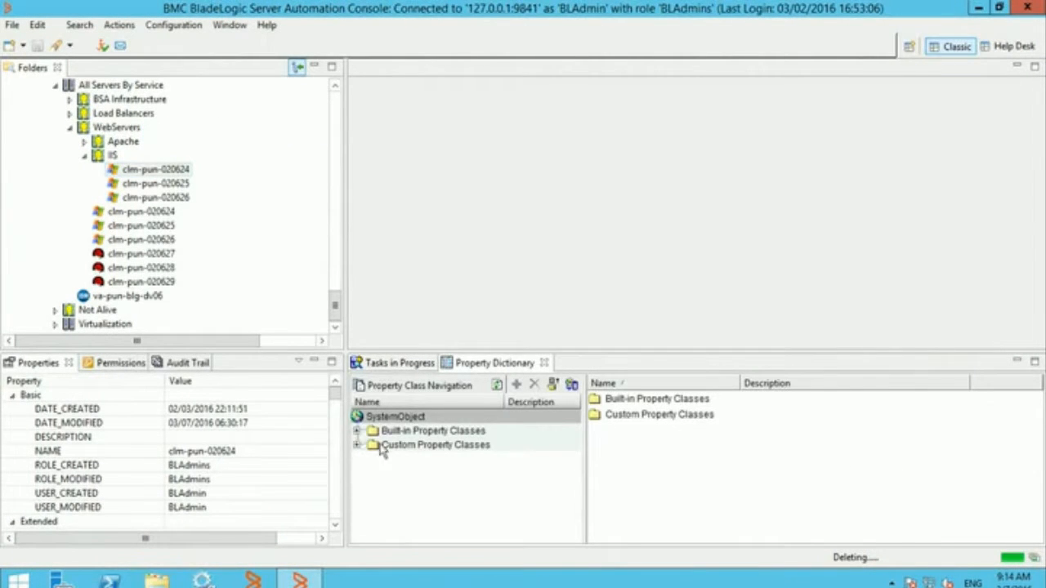
double_click(374, 431)
drag(577, 438, 562, 527)
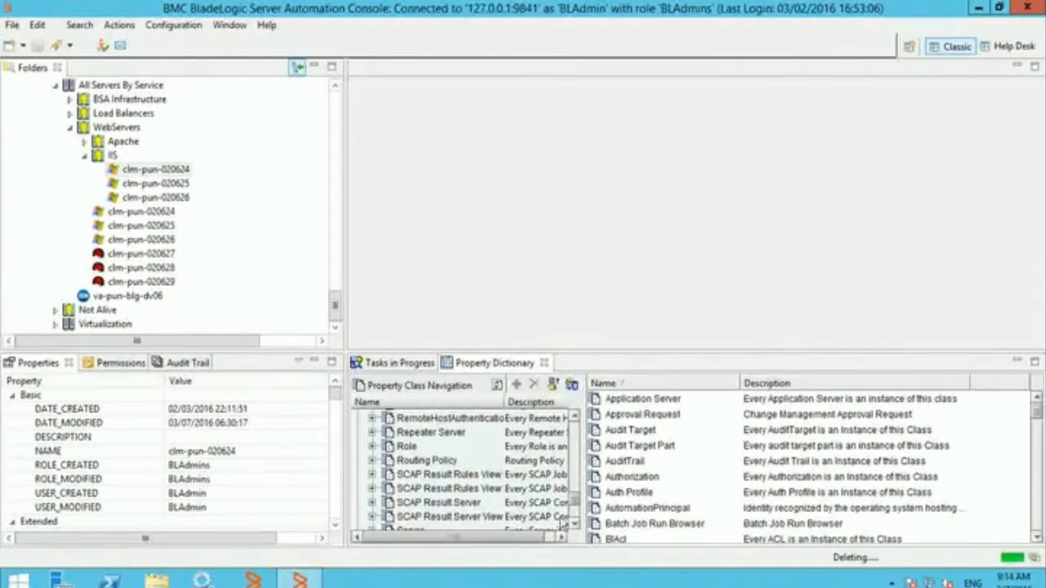
click(573, 527)
click(573, 526)
click(573, 526)
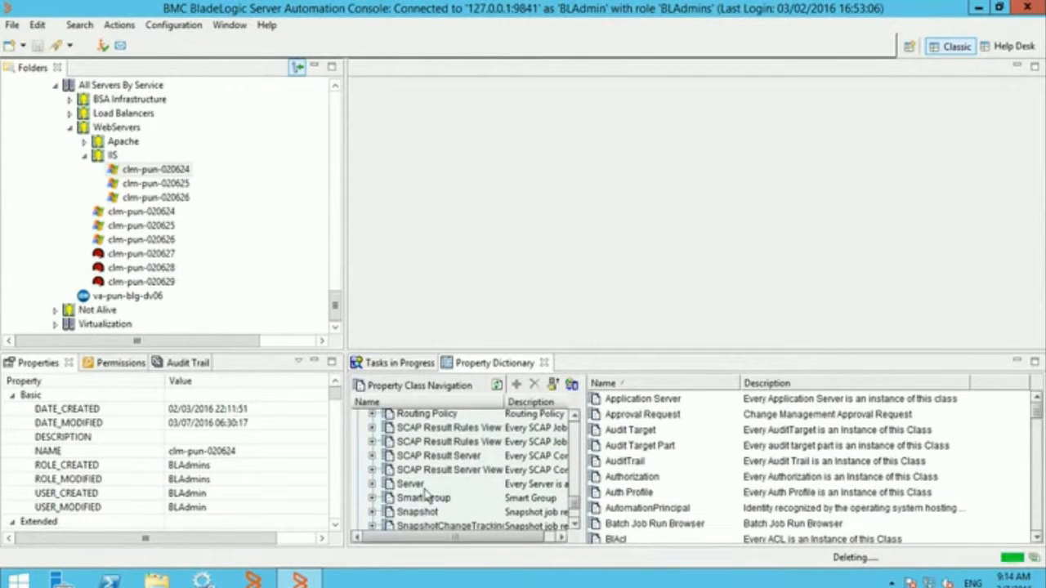
click(410, 484)
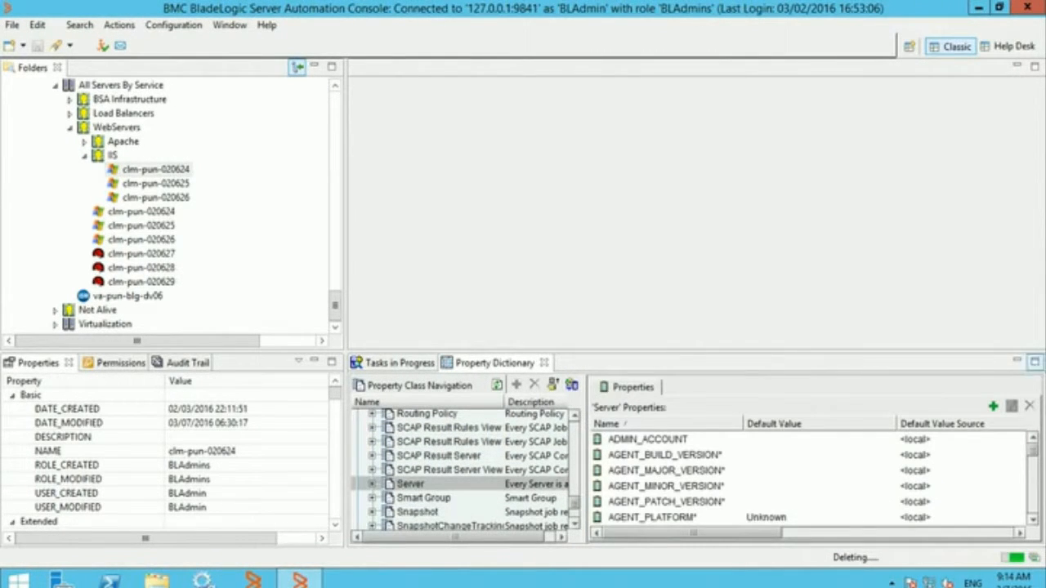
click(1033, 364)
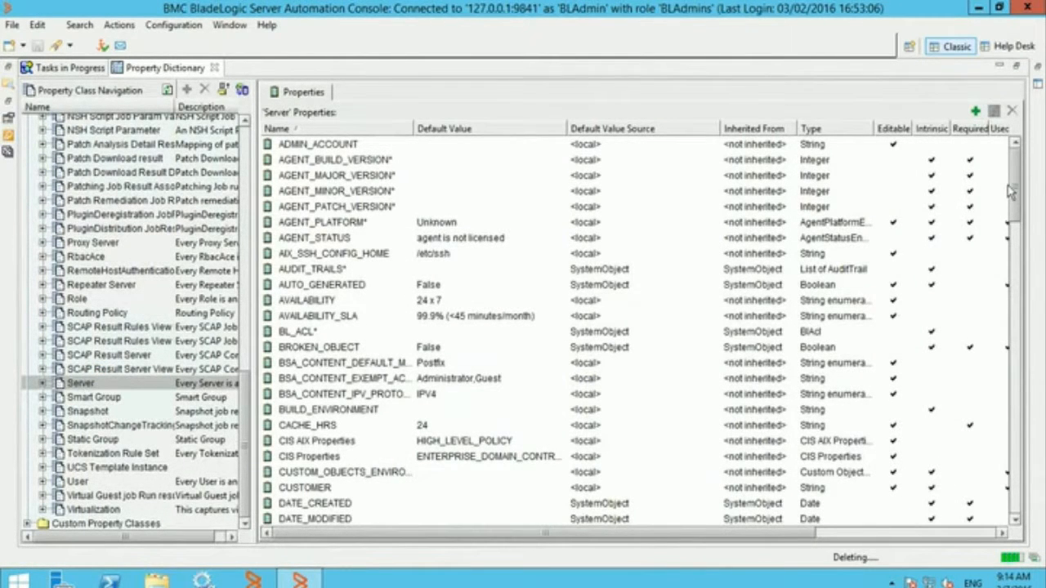
Inspect the definition of the Server class's IS_CANARY property, close it without changes and restore the normal view layout.
drag(1018, 187, 1017, 278)
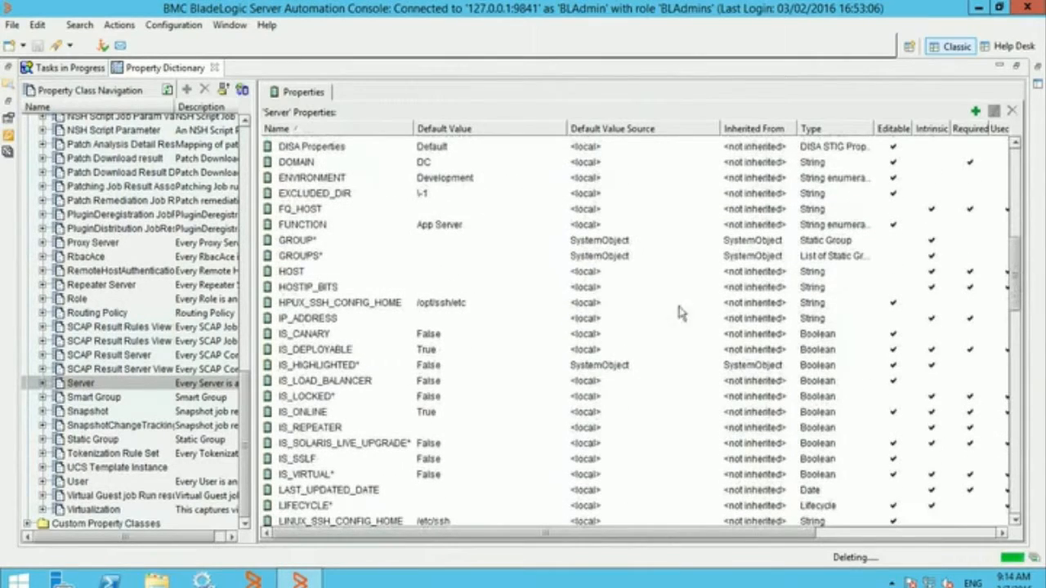
click(353, 335)
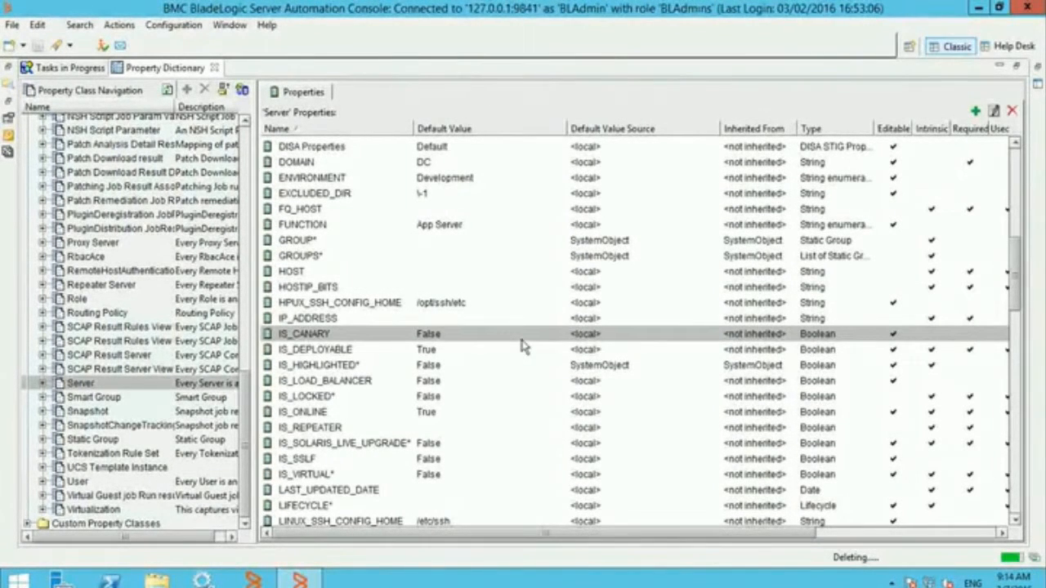
double_click(521, 337)
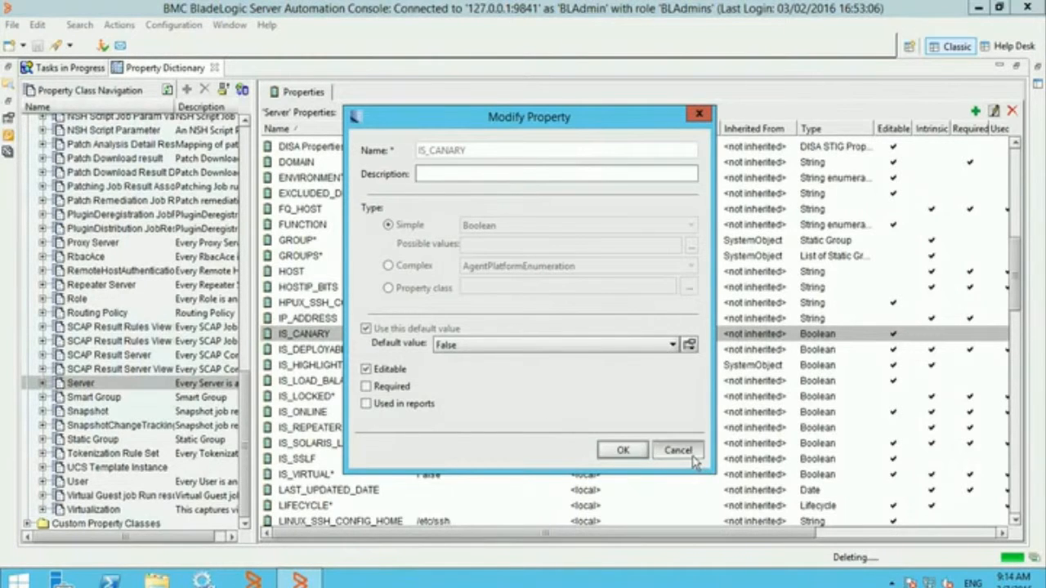
click(678, 450)
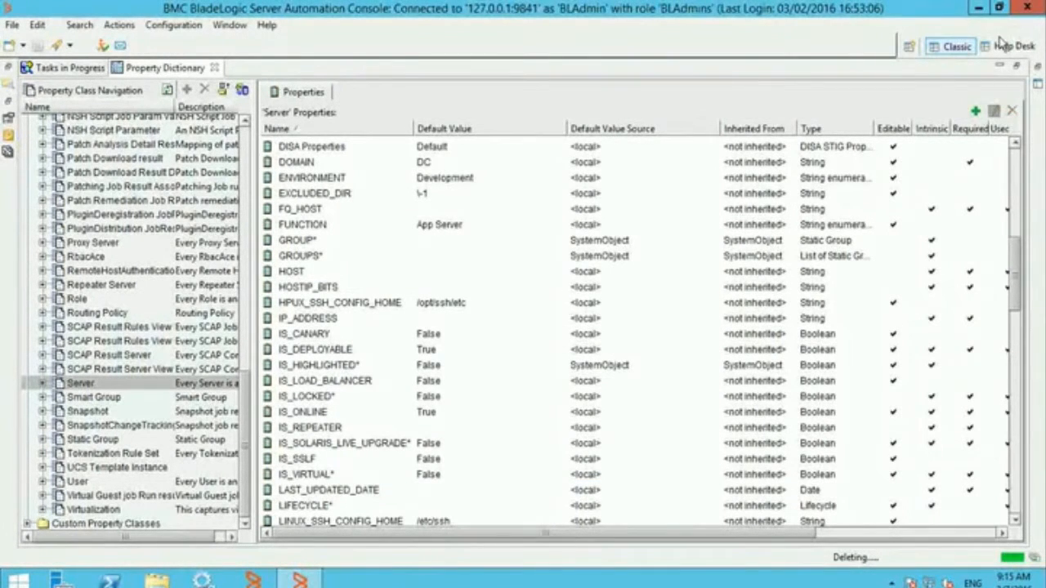
click(1014, 64)
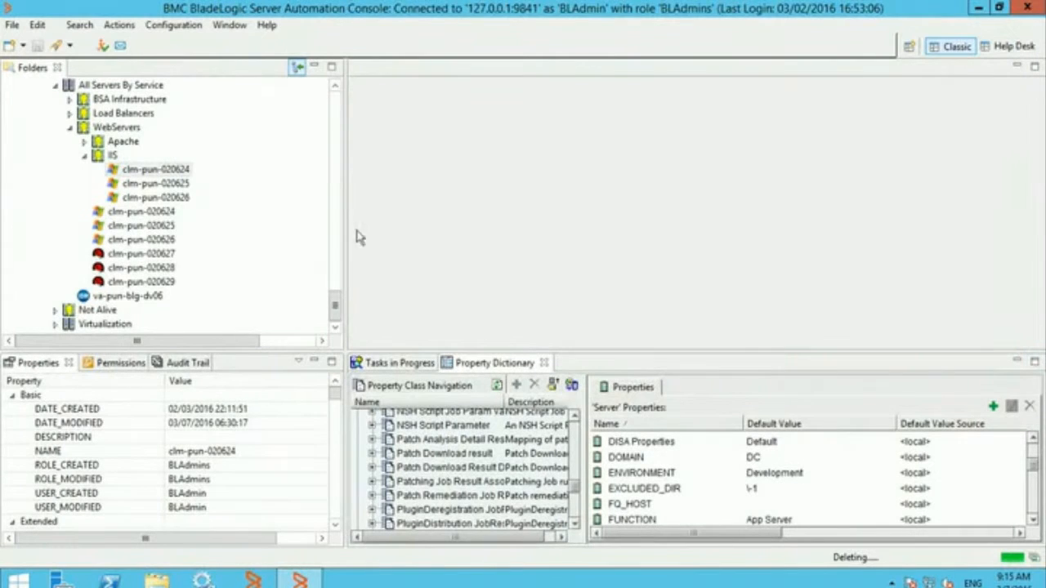
Set the IS_CANARY property of server clm-pun-020624 in the IIS group to True.
click(184, 171)
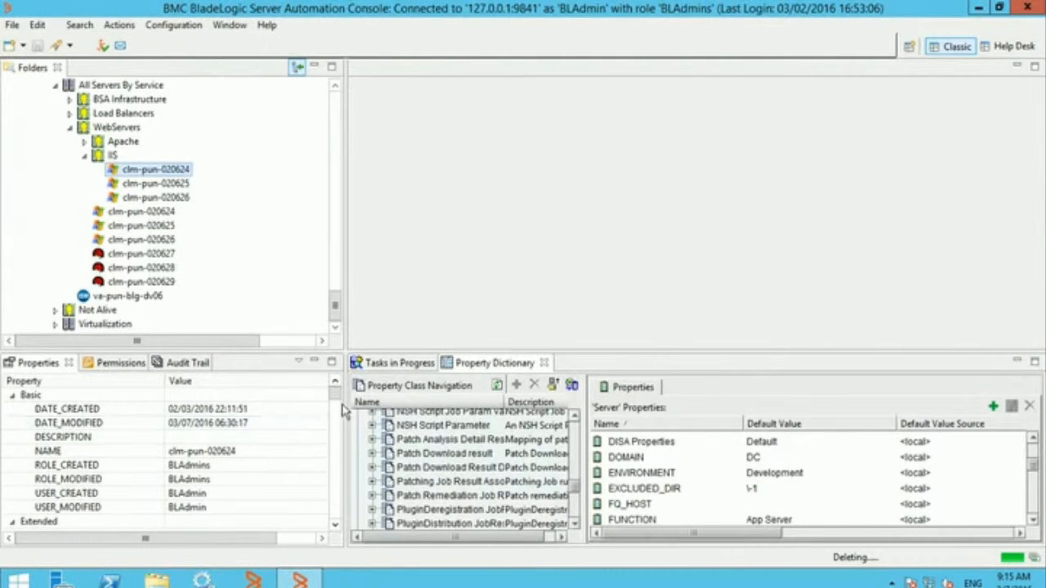
drag(338, 397, 338, 438)
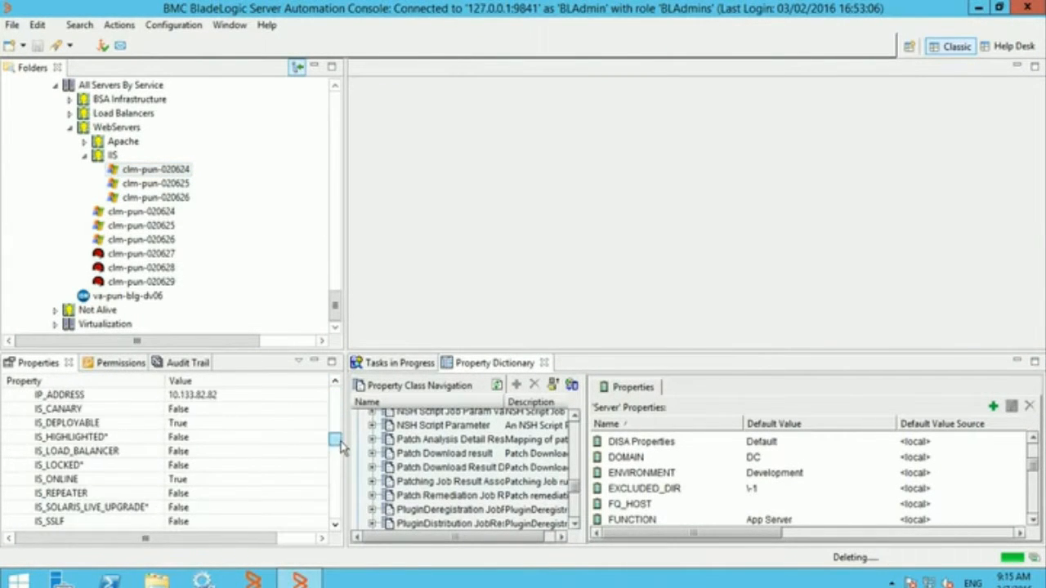
click(259, 411)
click(279, 409)
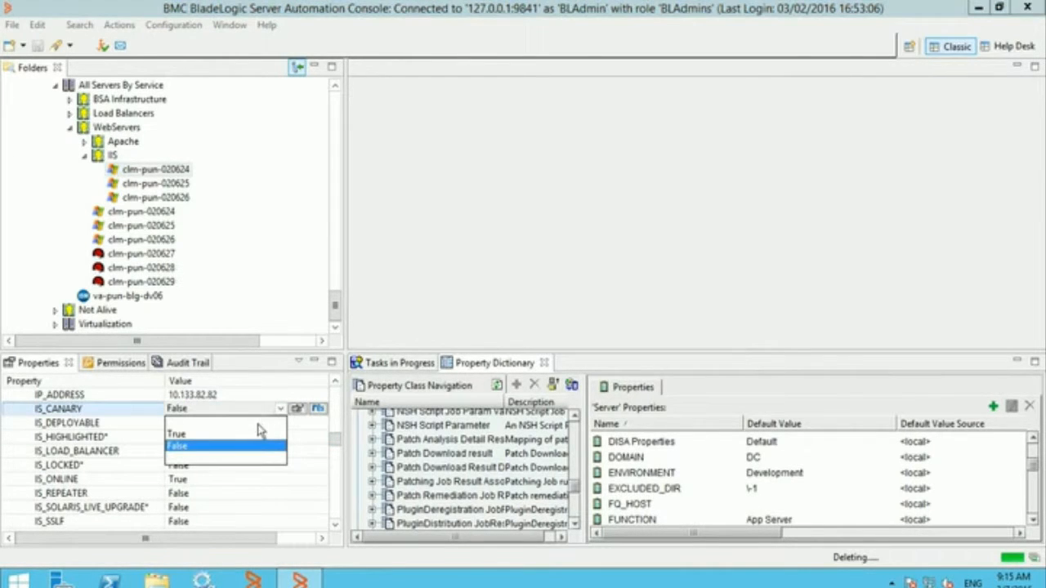
click(183, 434)
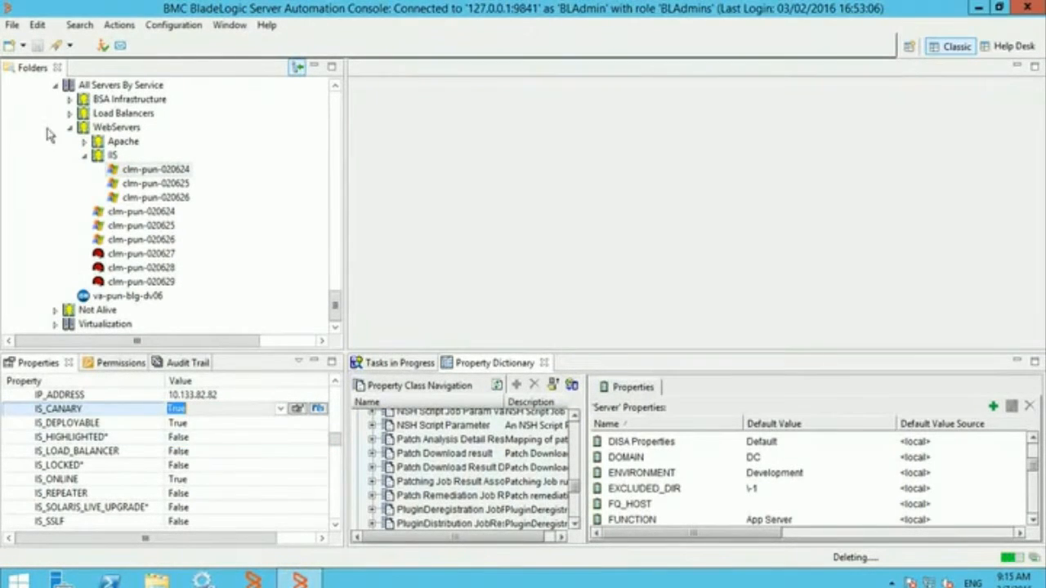
click(214, 427)
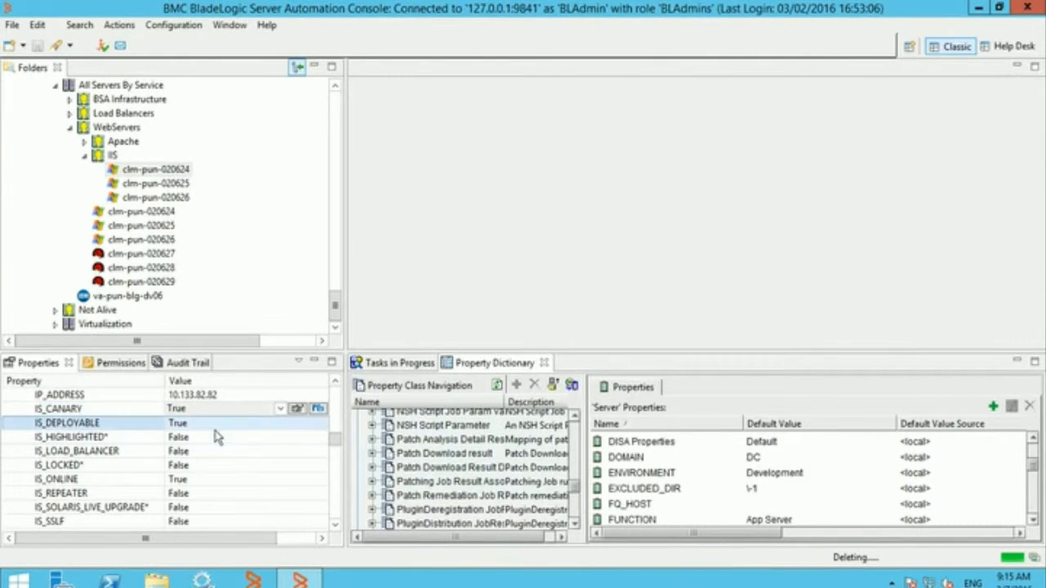
Start a server smart group named Canary inside the IIS group, with a Server condition based on the IS_CANARY property.
click(113, 158)
right_click(112, 158)
mouse_move(166, 173)
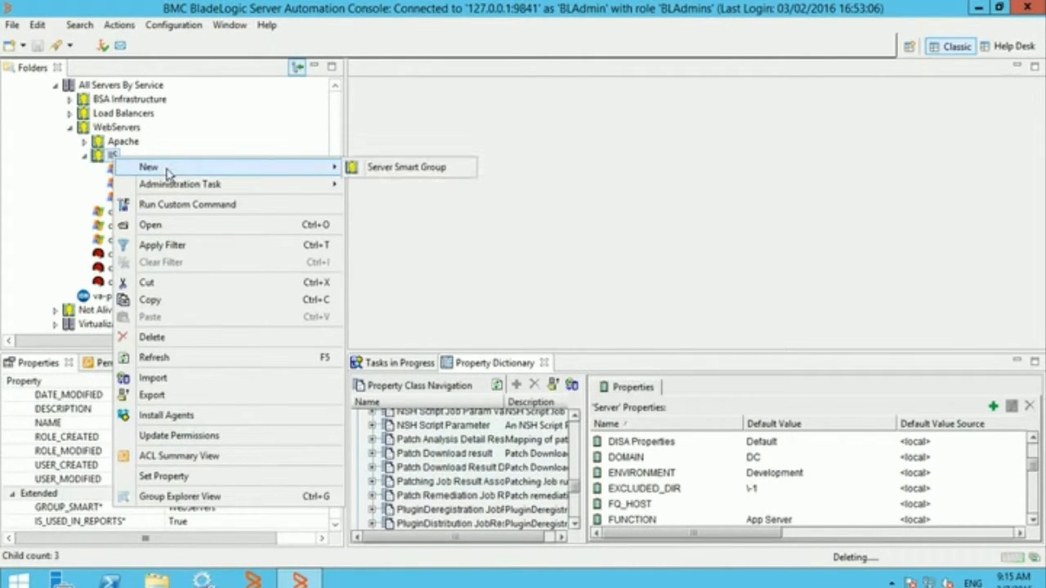
click(361, 170)
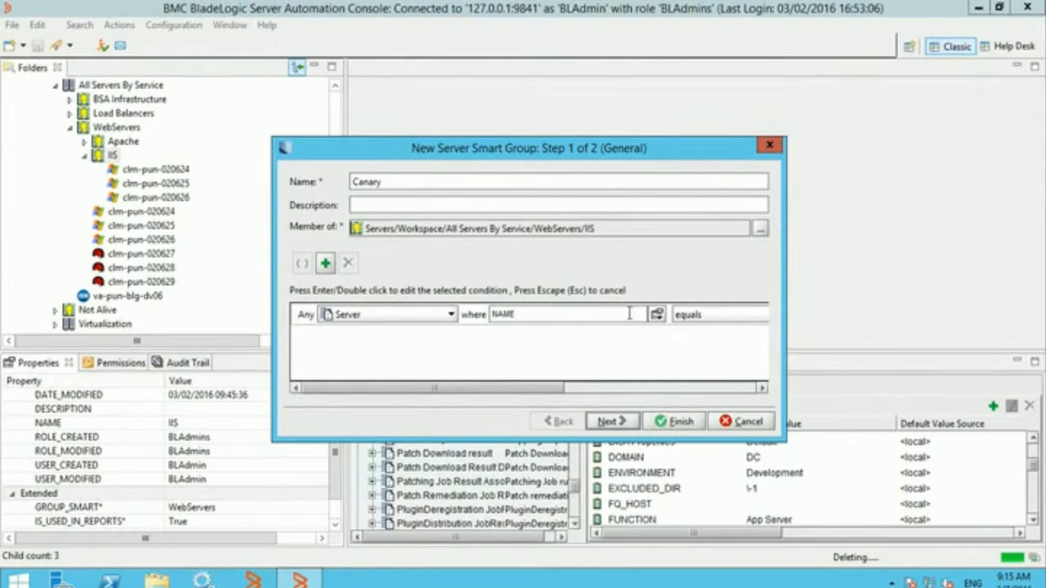
click(656, 314)
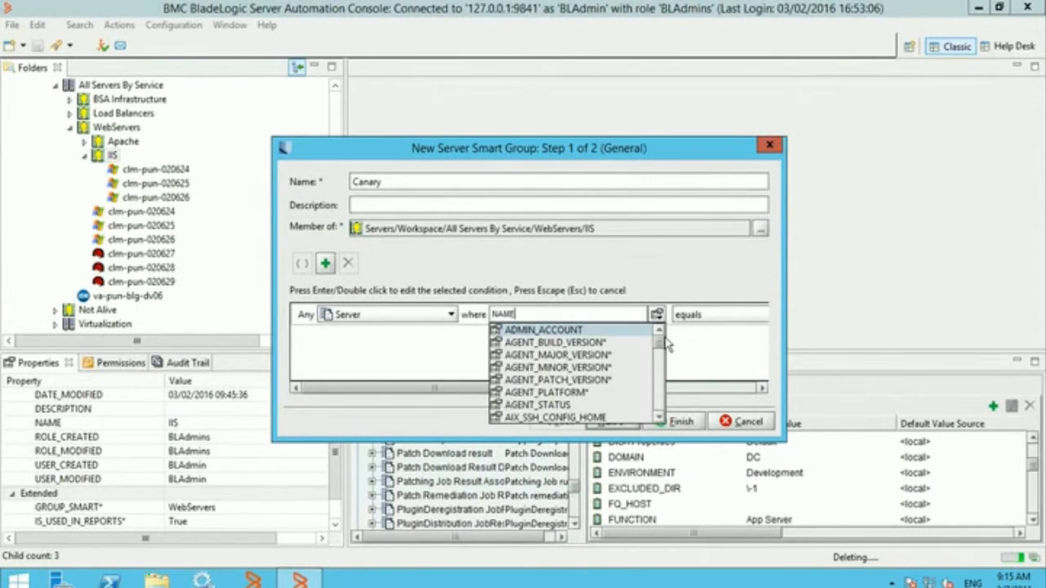
scroll(659, 378, down, 5)
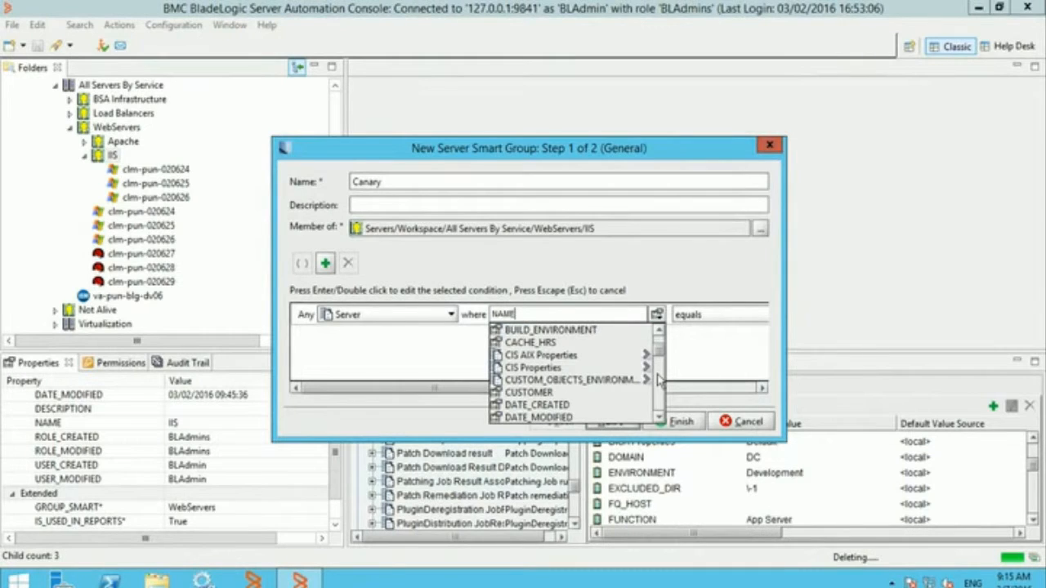
key(ctrl+a)
key(BackSpace)
text(IS_CANARY)
key(Return)
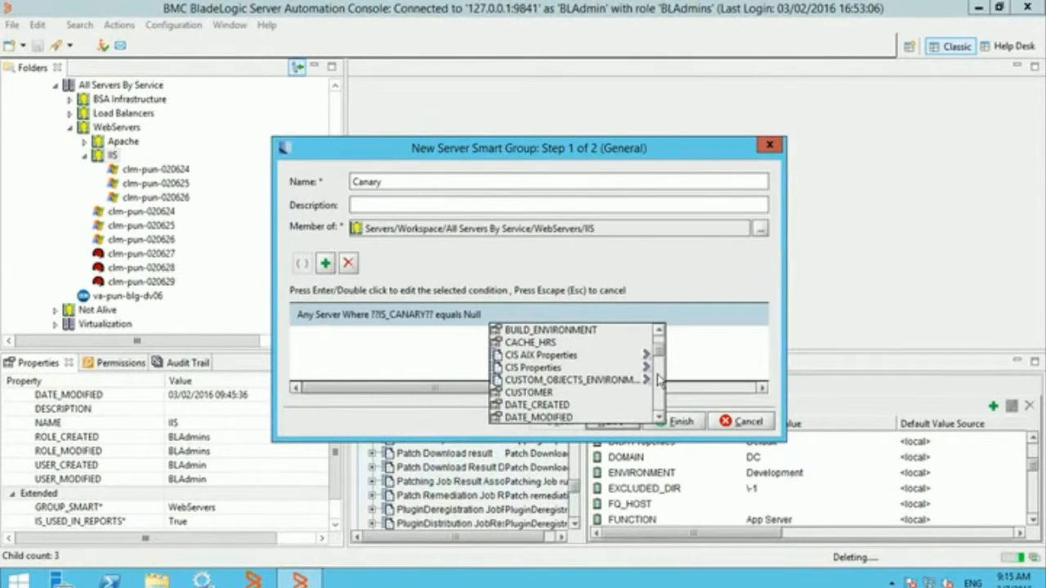
Complete the smart group condition so IS_CANARY equals True, and finish creating the Canary group.
double_click(435, 315)
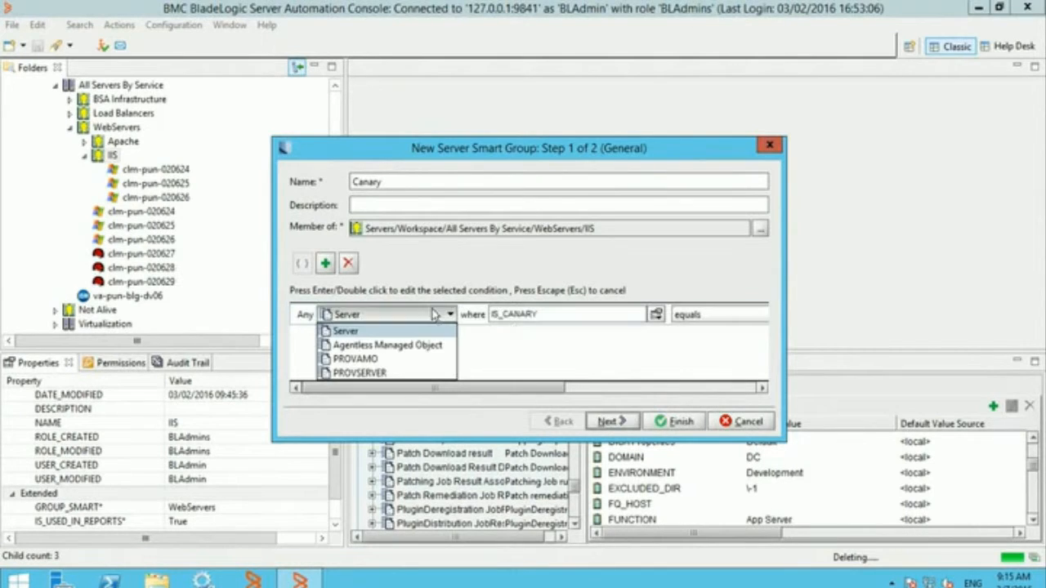
click(684, 387)
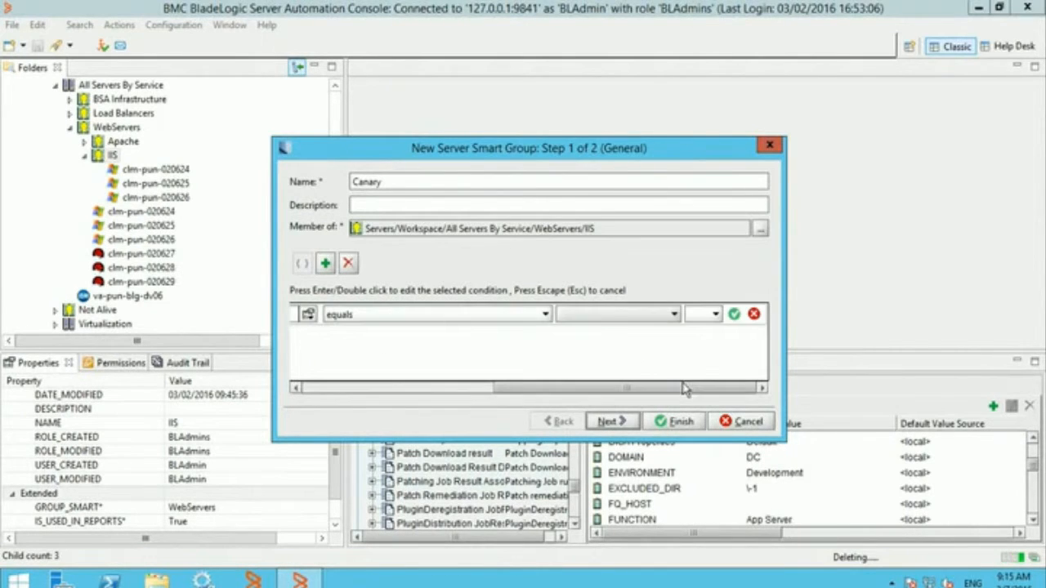
click(675, 315)
click(647, 350)
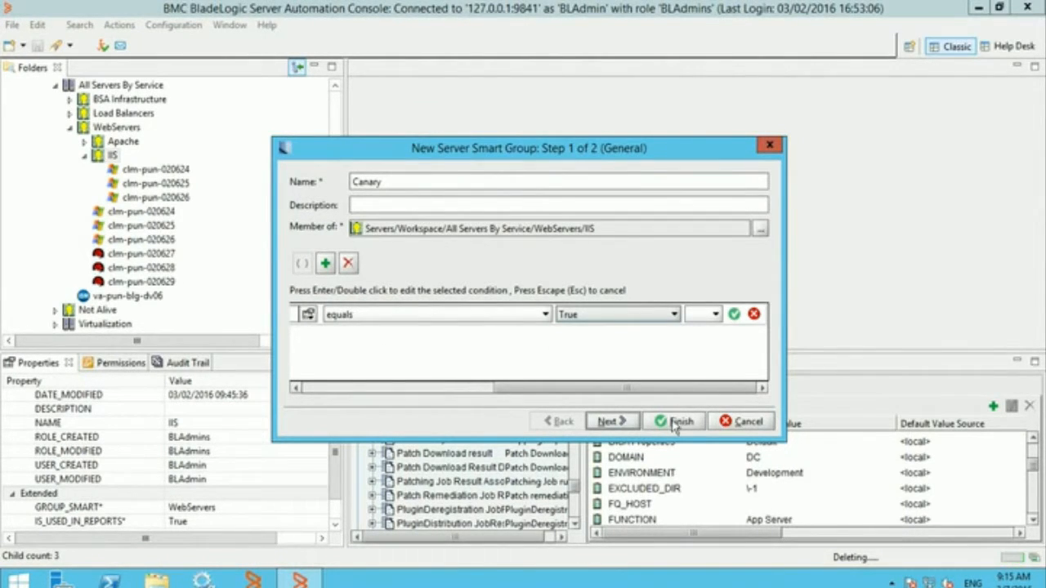
click(677, 420)
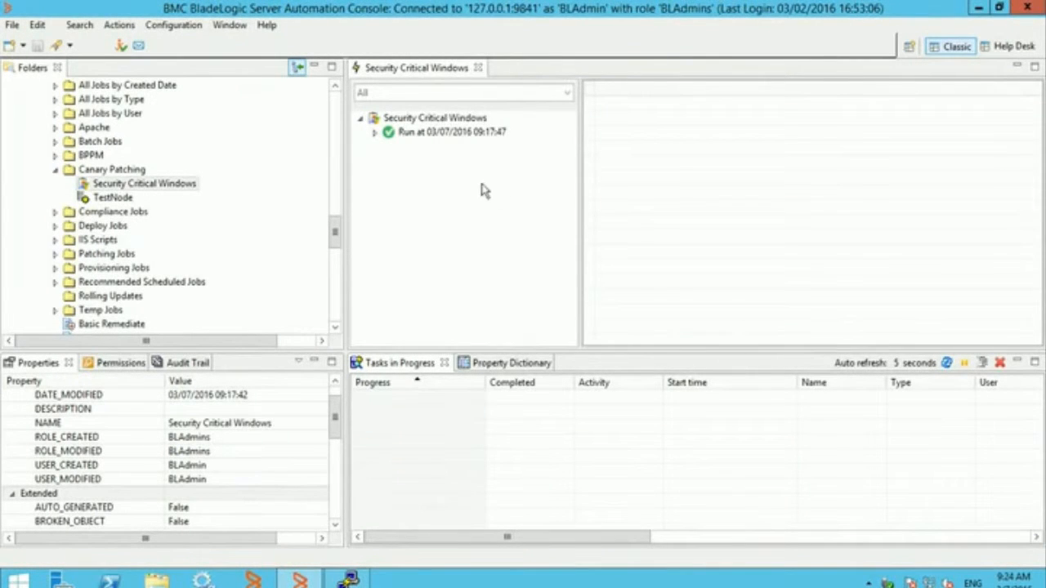
Examine the Security Critical Windows analysis run's overall counts and the installed and missing patches for each successful target server.
click(376, 133)
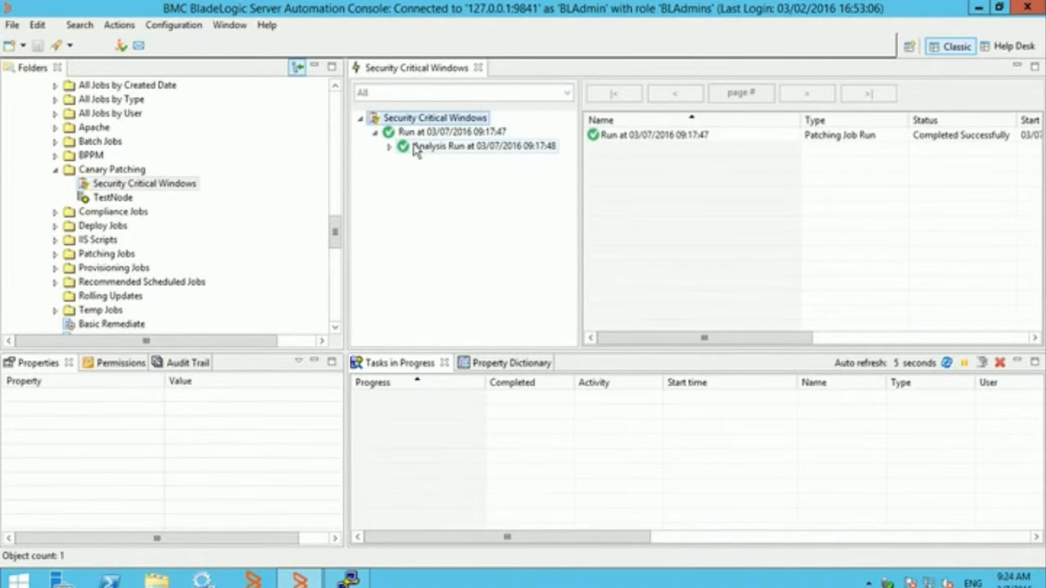
click(416, 152)
click(389, 146)
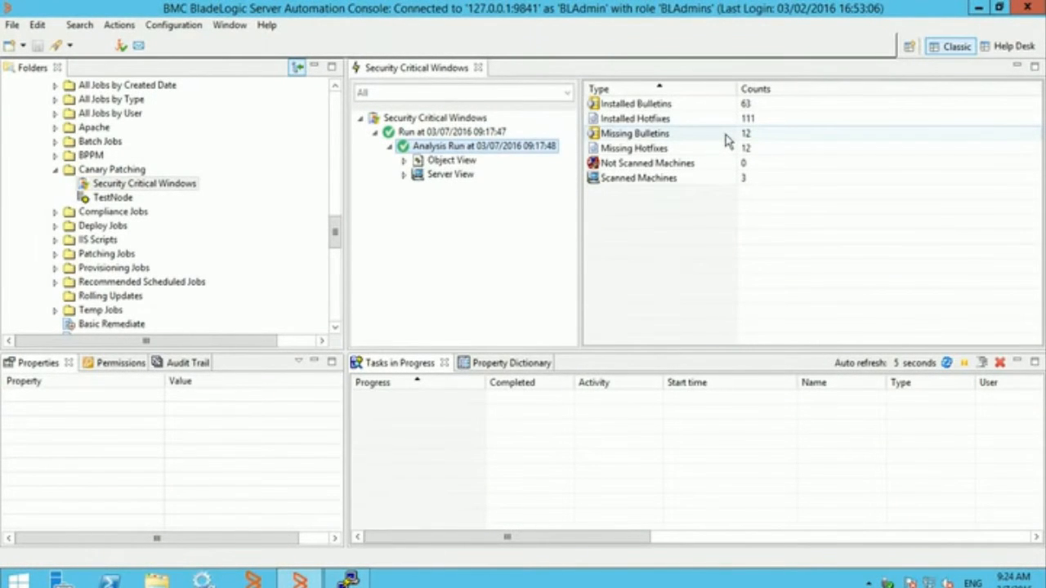
click(404, 175)
click(418, 202)
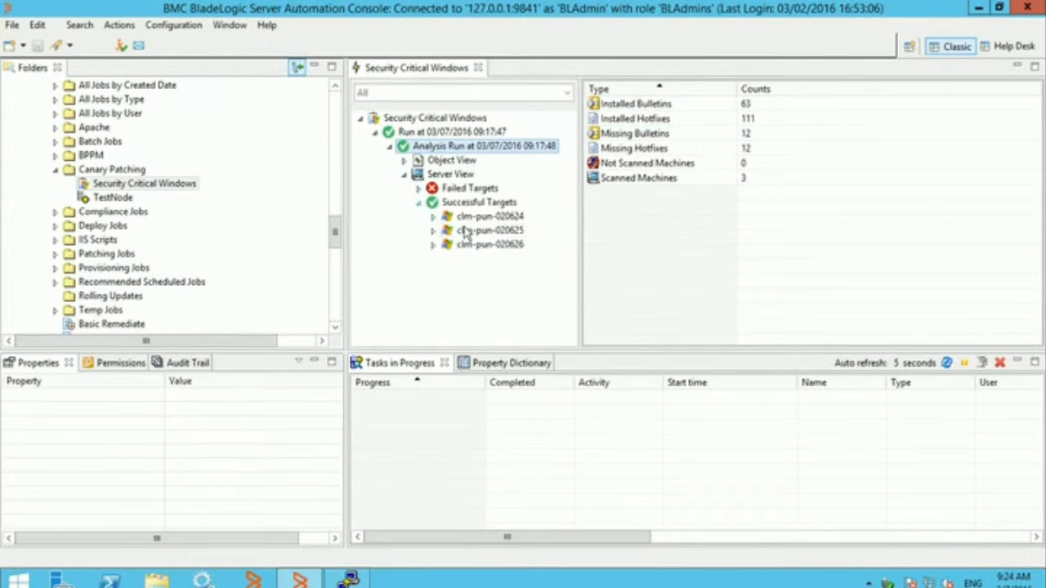
click(495, 222)
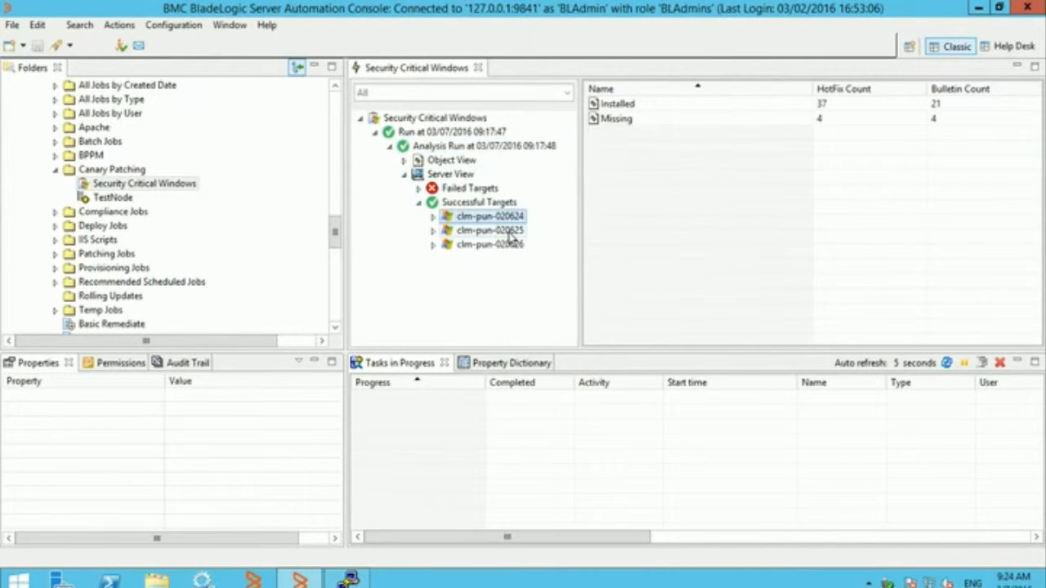
click(509, 232)
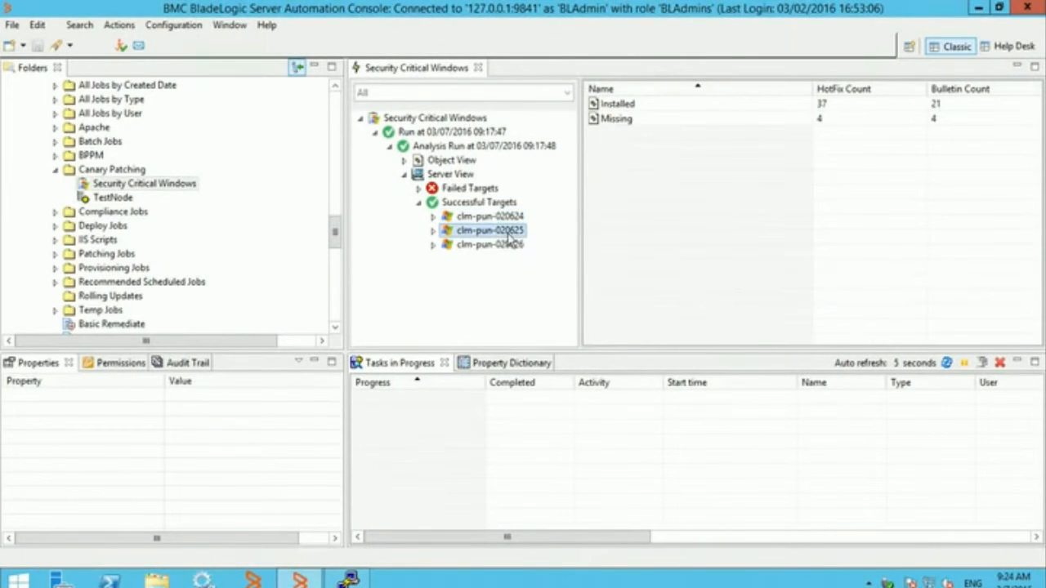
click(500, 246)
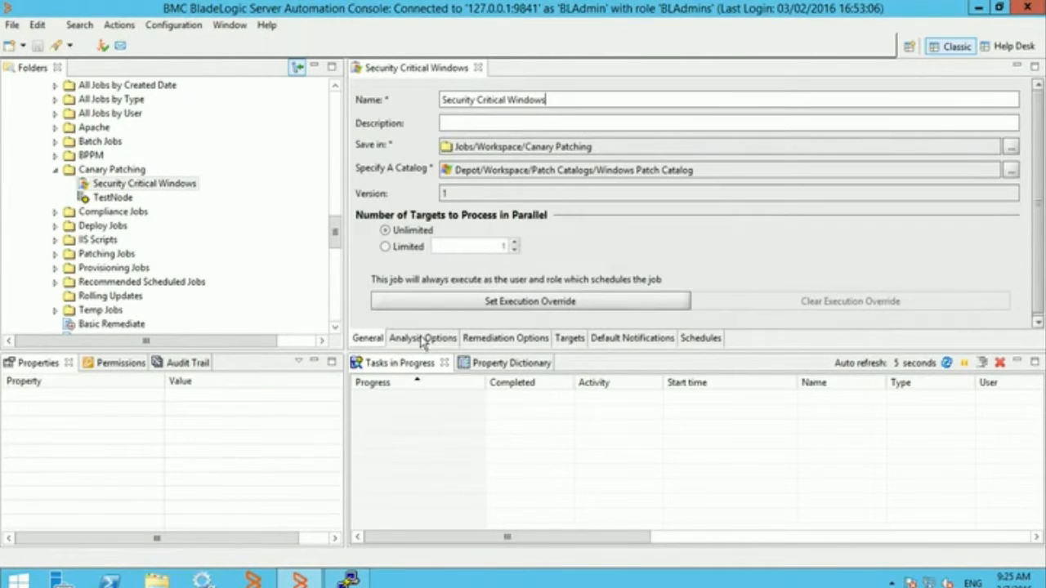
Enable creation of remediation artifacts in the Security Critical Windows job, with the name prefix "canary security critical".
click(423, 342)
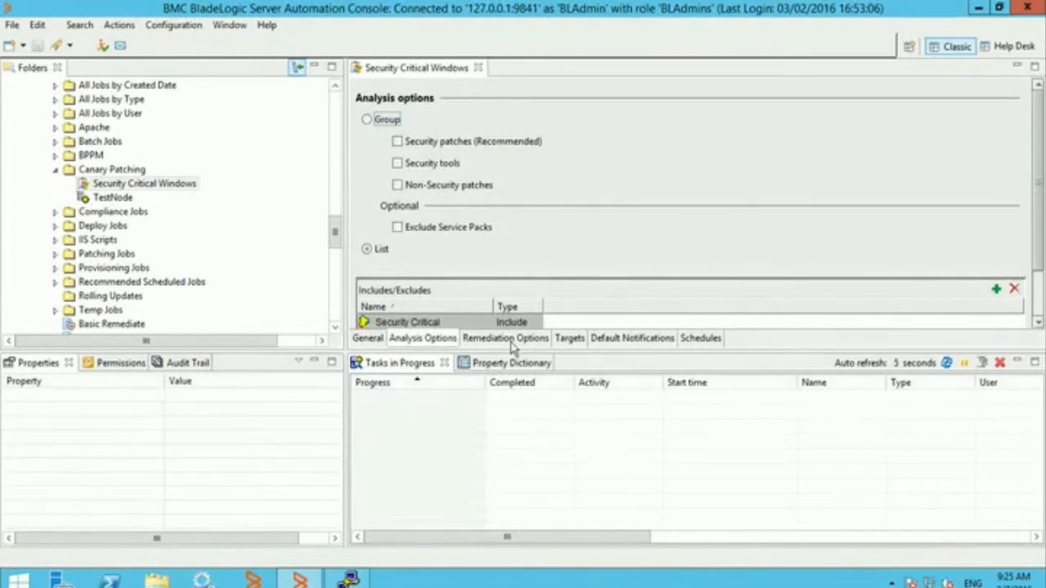
click(515, 342)
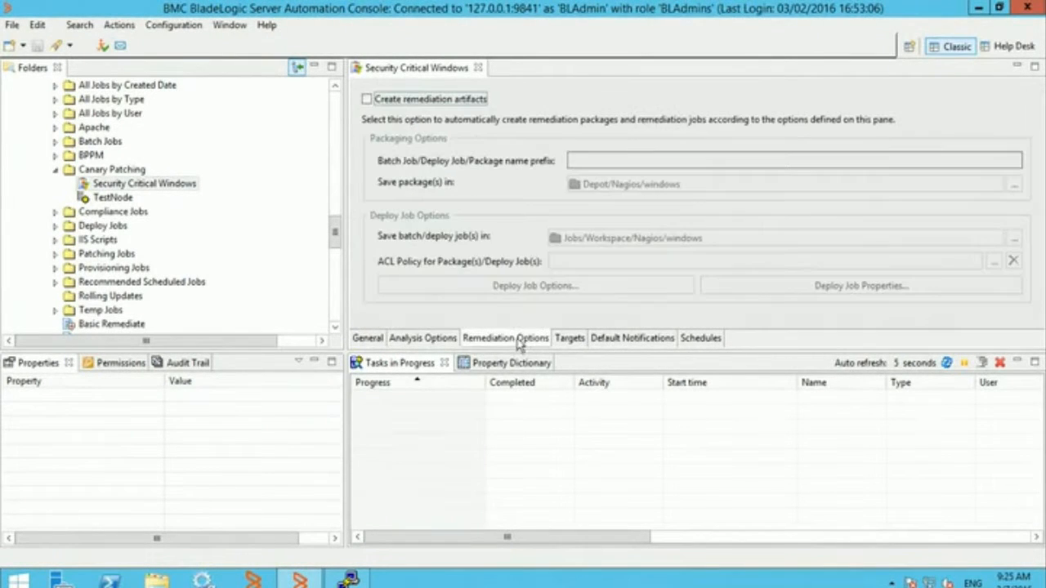
click(392, 101)
click(980, 160)
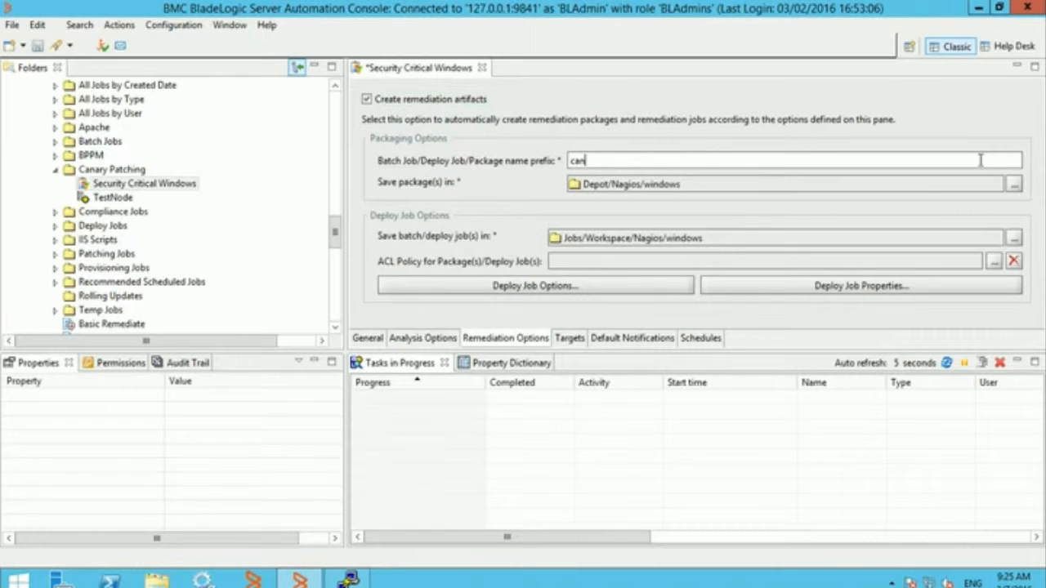
text(canary security critical)
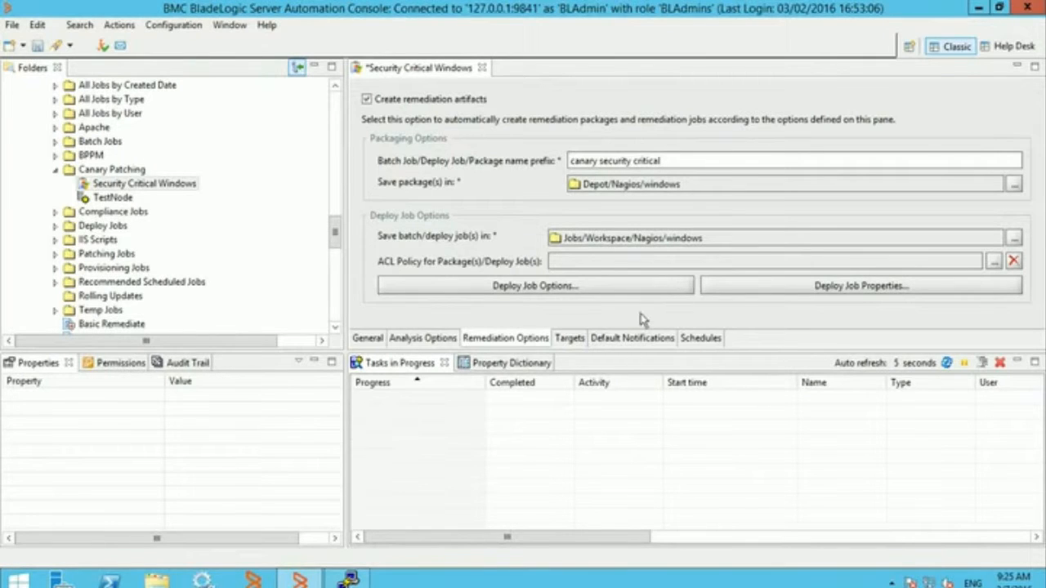
Replace the job's IIS target with the Canary smart group under WebServers/IIS, and save the job.
click(572, 338)
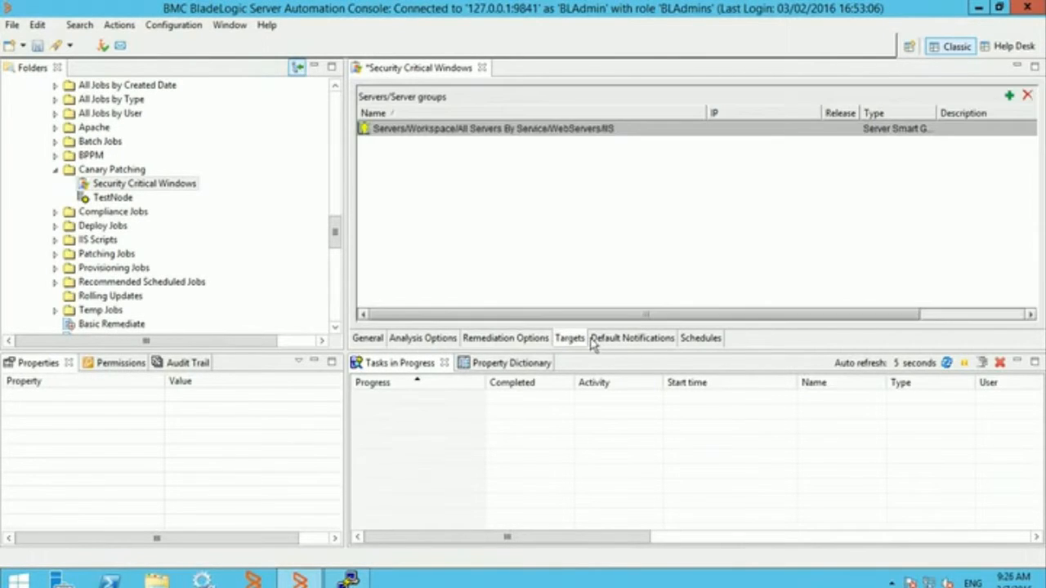
click(1027, 95)
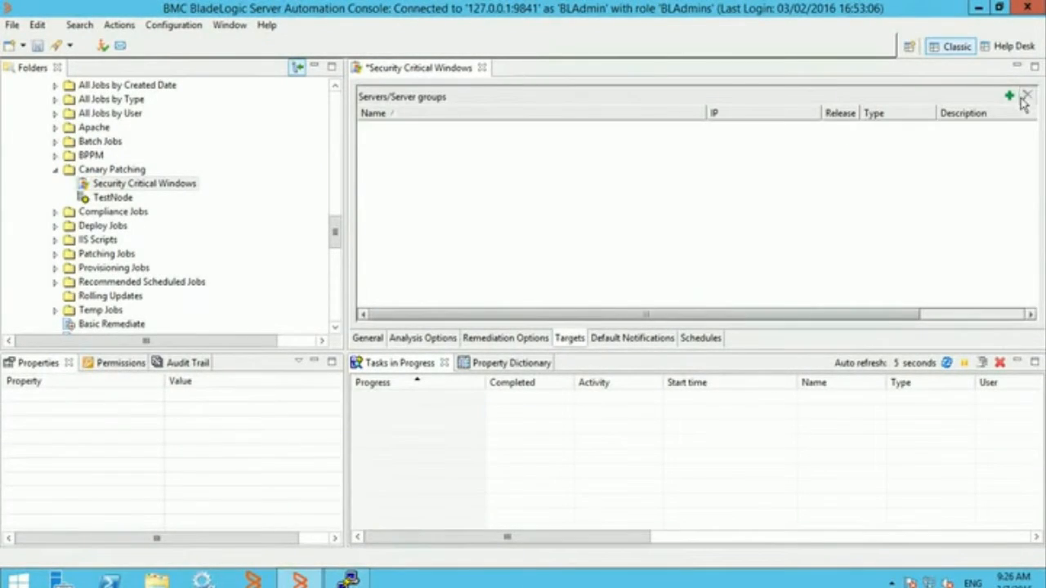
click(1010, 95)
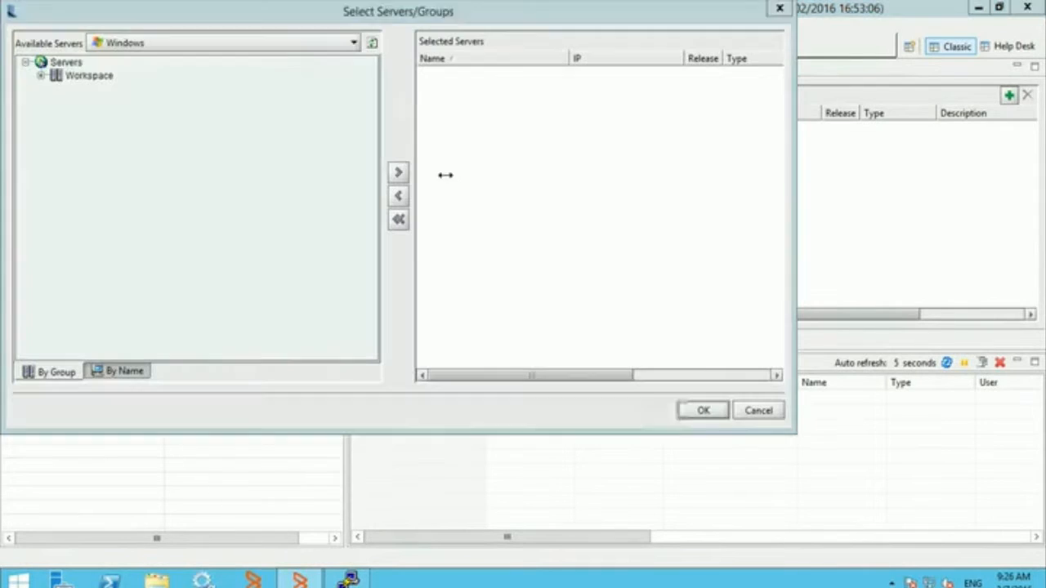
click(41, 75)
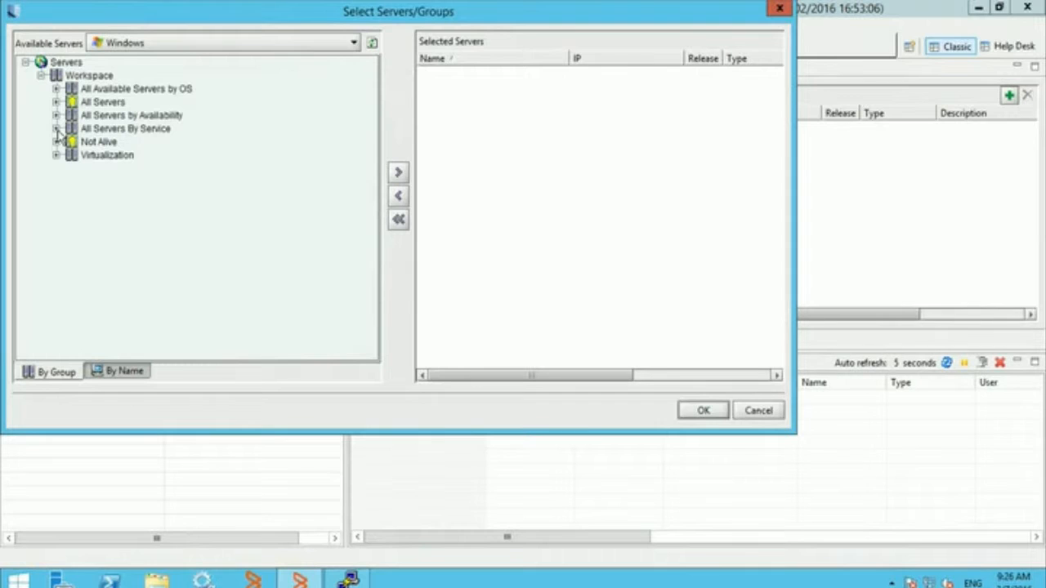
click(56, 128)
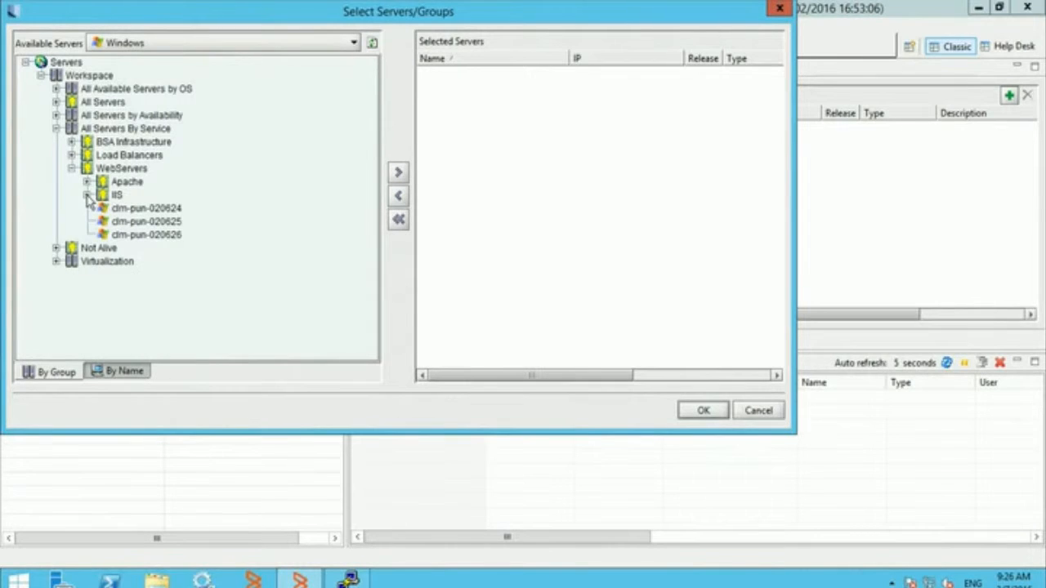
click(87, 195)
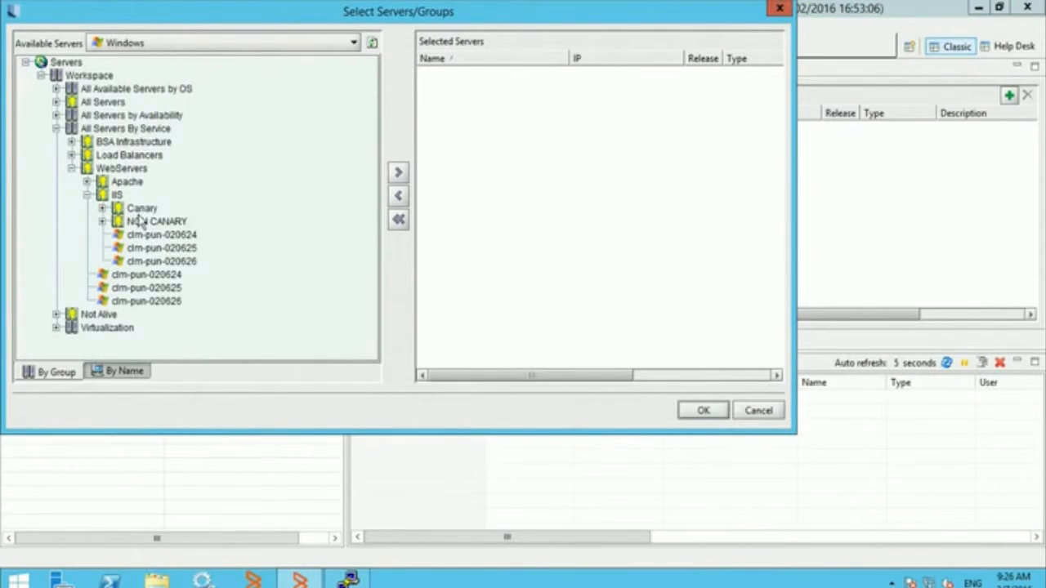
click(142, 211)
click(398, 172)
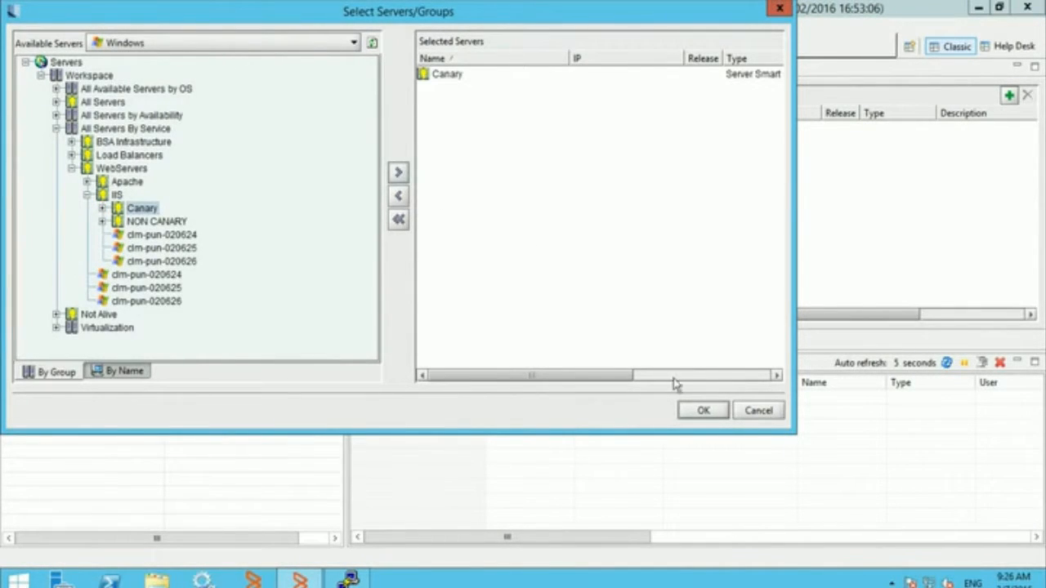
click(696, 410)
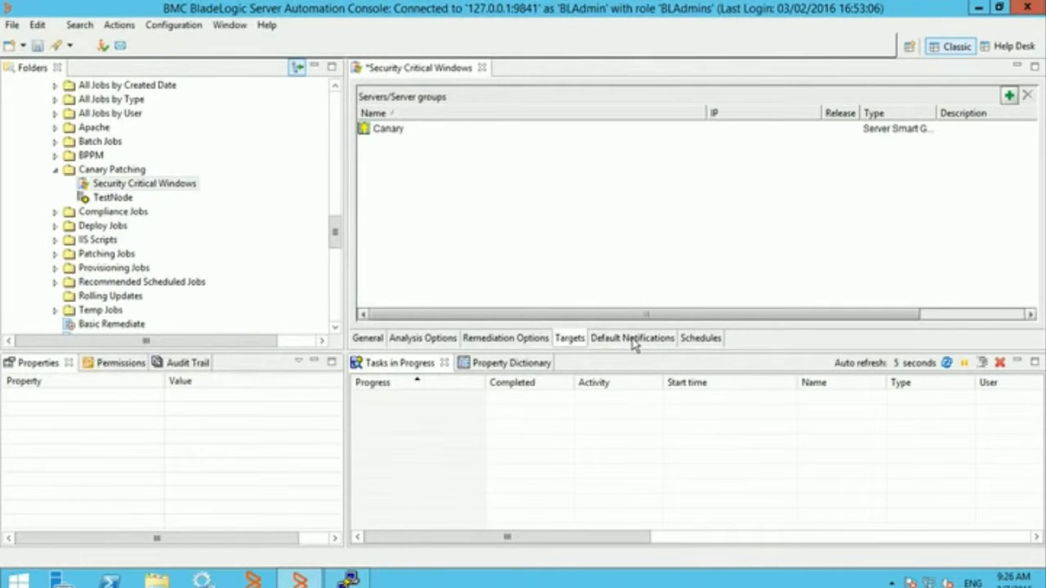
click(40, 47)
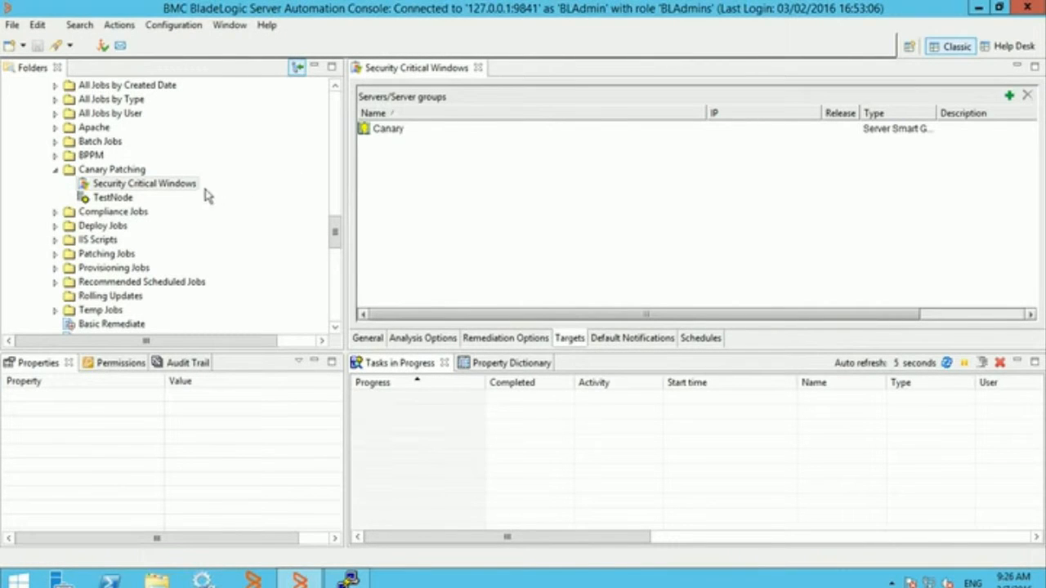
Switch to the PuTTY terminal, pause the HAProxy log to inspect its latest web server requests, resume it, and return to the console.
click(349, 580)
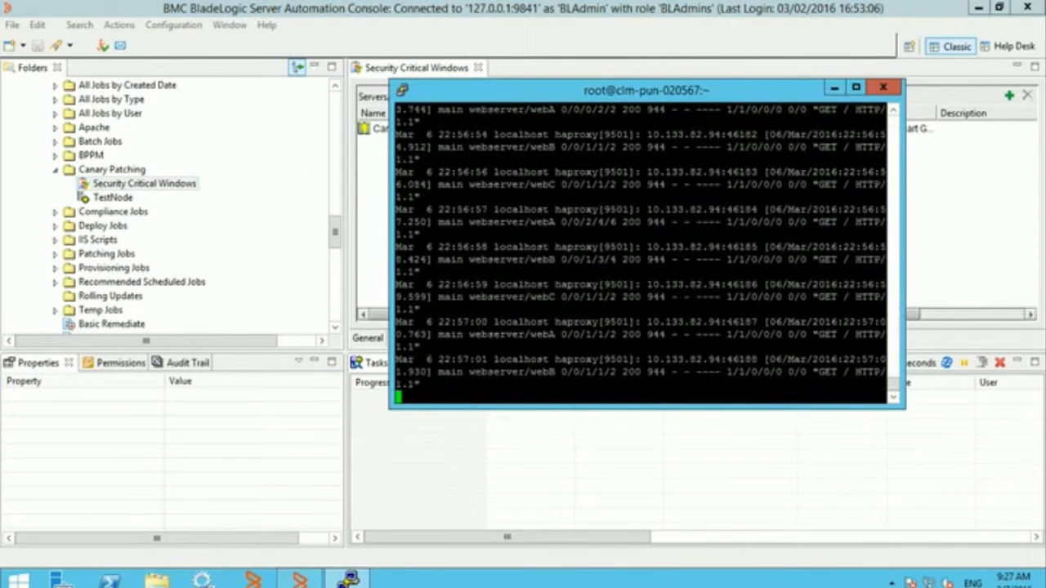
key(ctrl+c)
drag(395, 266, 658, 374)
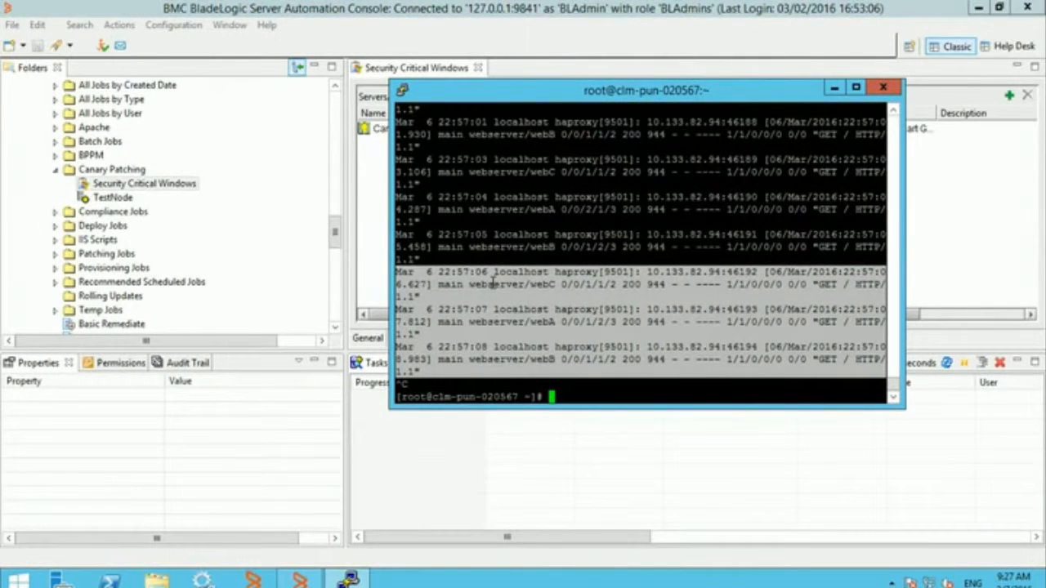
key(Up)
key(Return)
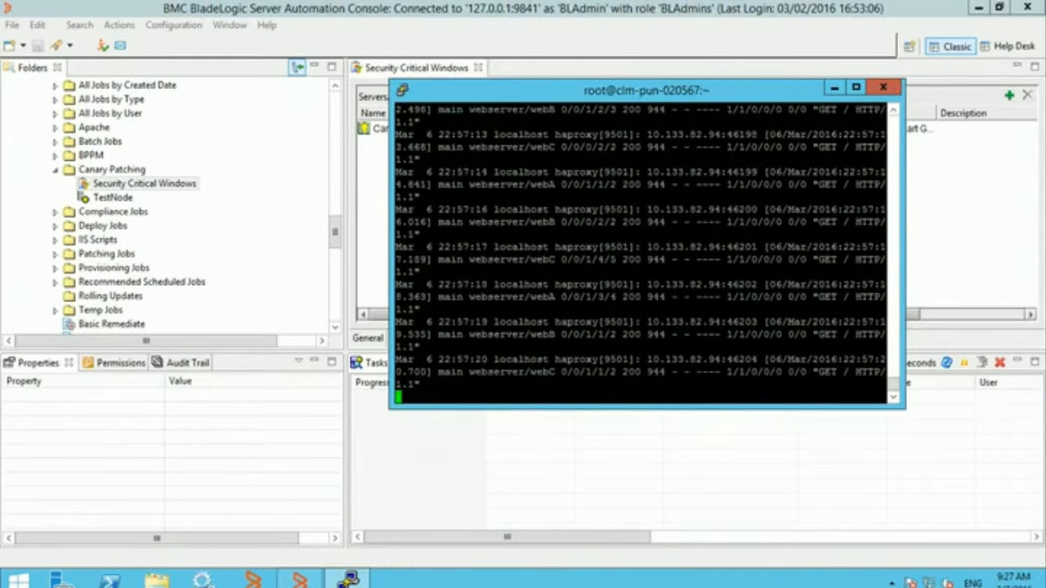
click(463, 12)
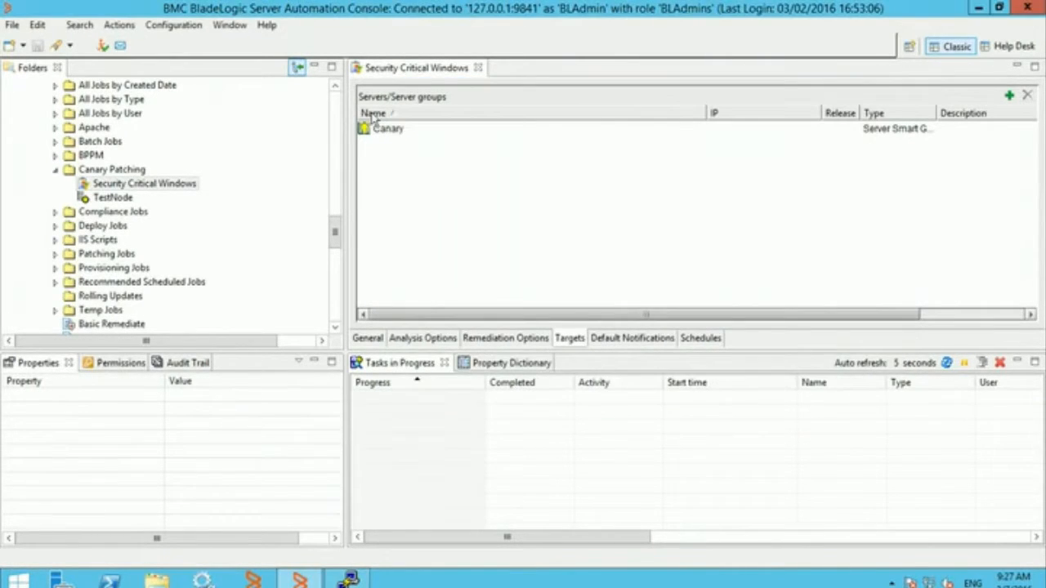
Execute the Security Critical Windows patching job in the Canary Patching folder.
click(188, 186)
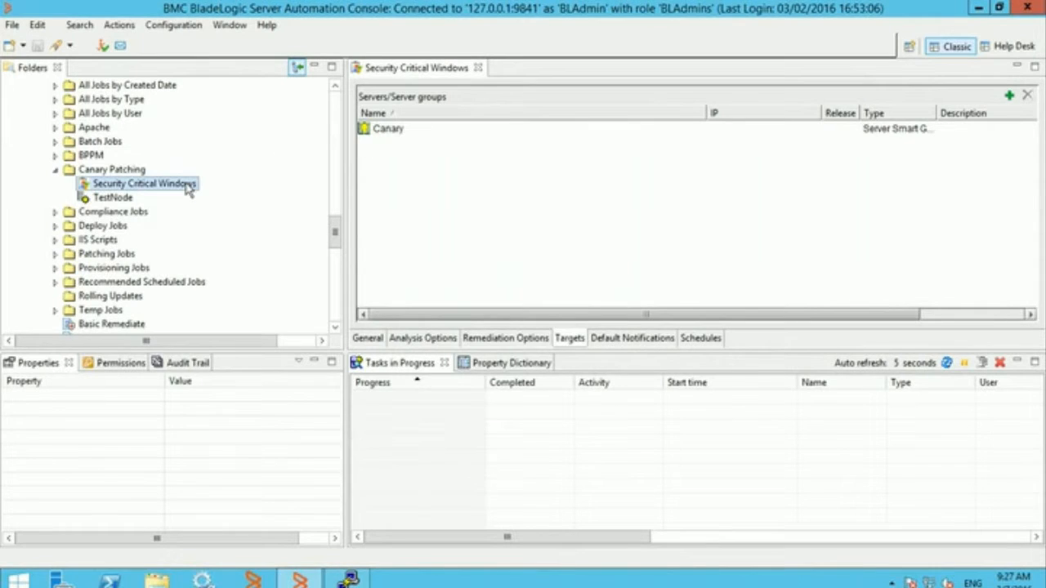
right_click(190, 187)
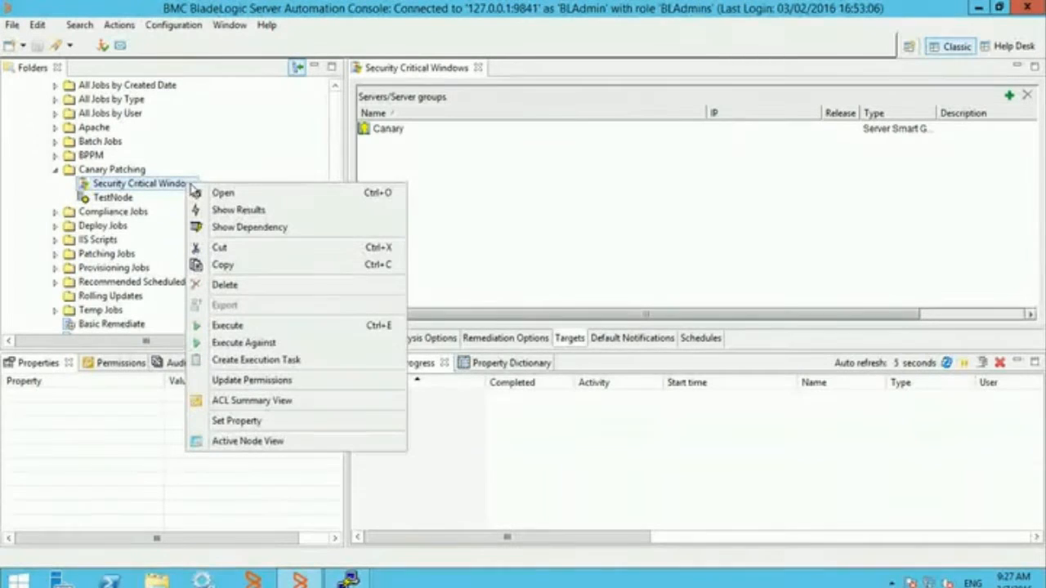
click(257, 326)
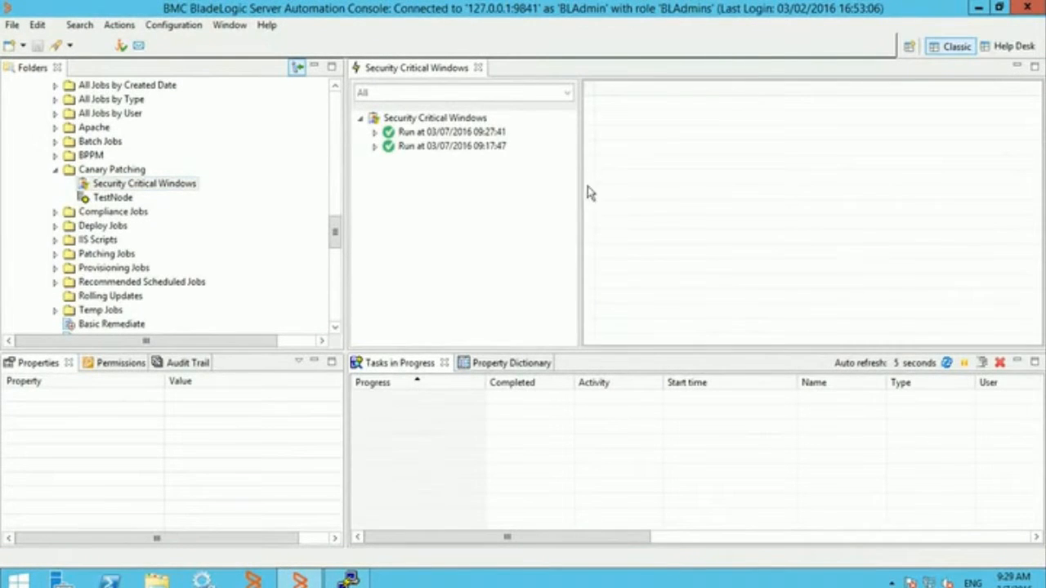
Examine the newest analysis run's overall counts and the missing bulletins in its Object View.
click(375, 132)
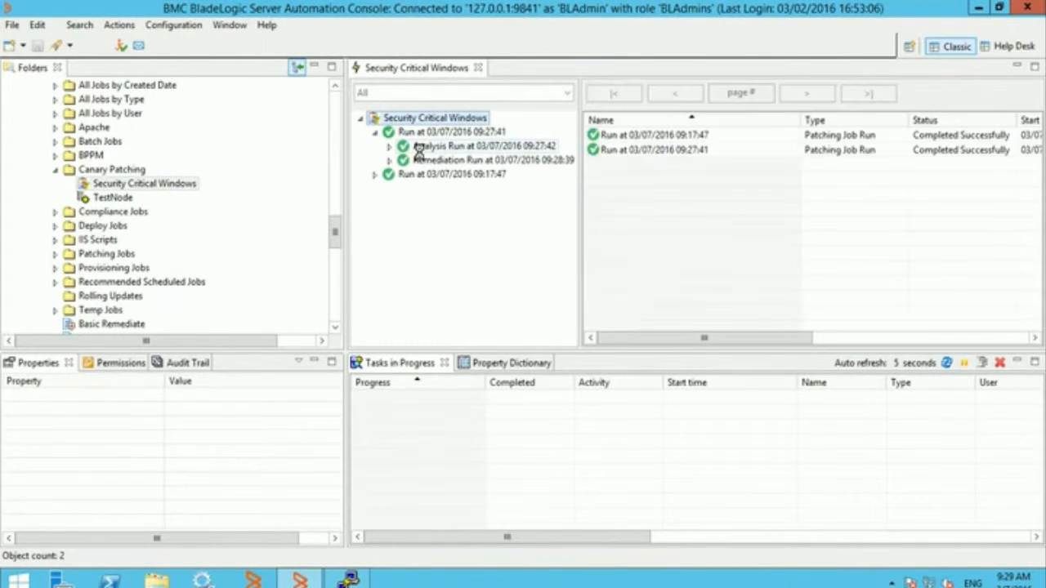
click(432, 146)
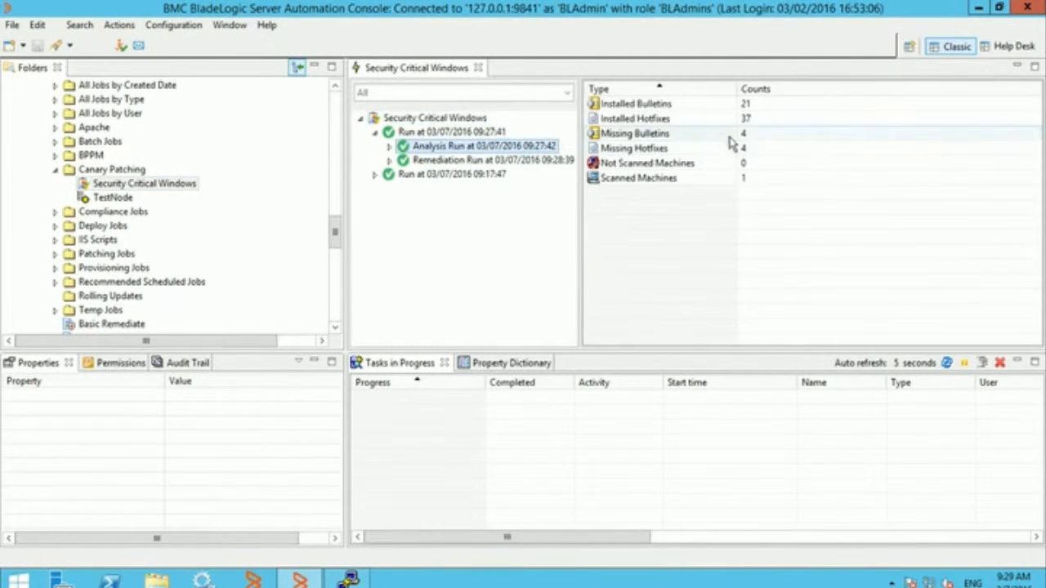
click(389, 147)
click(435, 161)
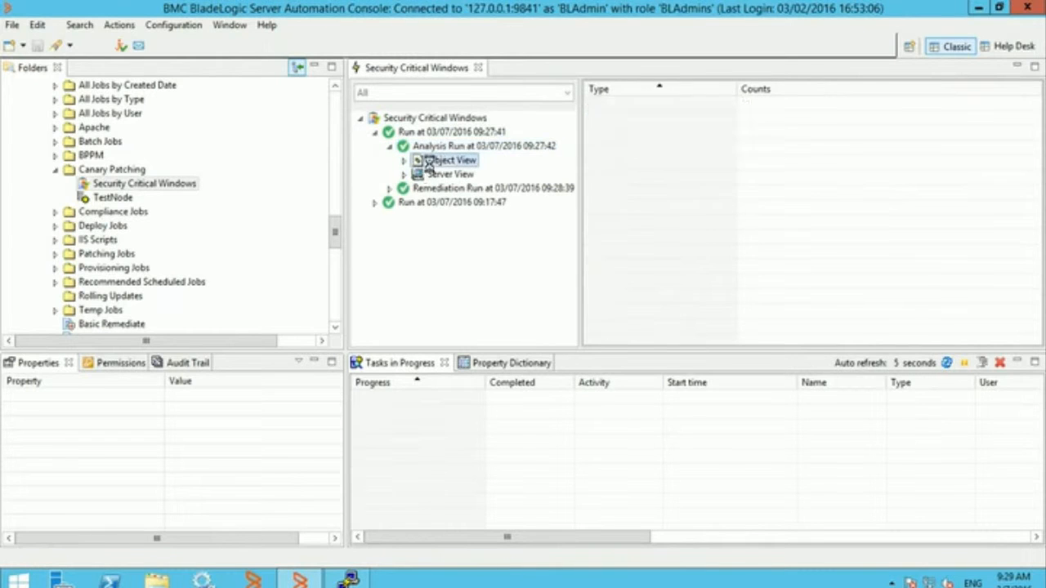
click(841, 152)
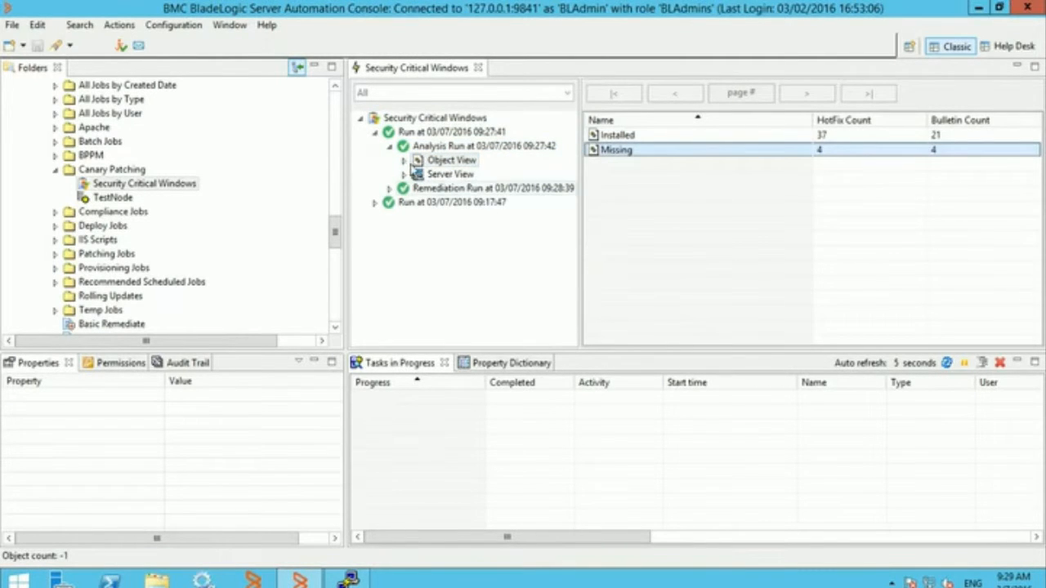
click(404, 161)
click(449, 175)
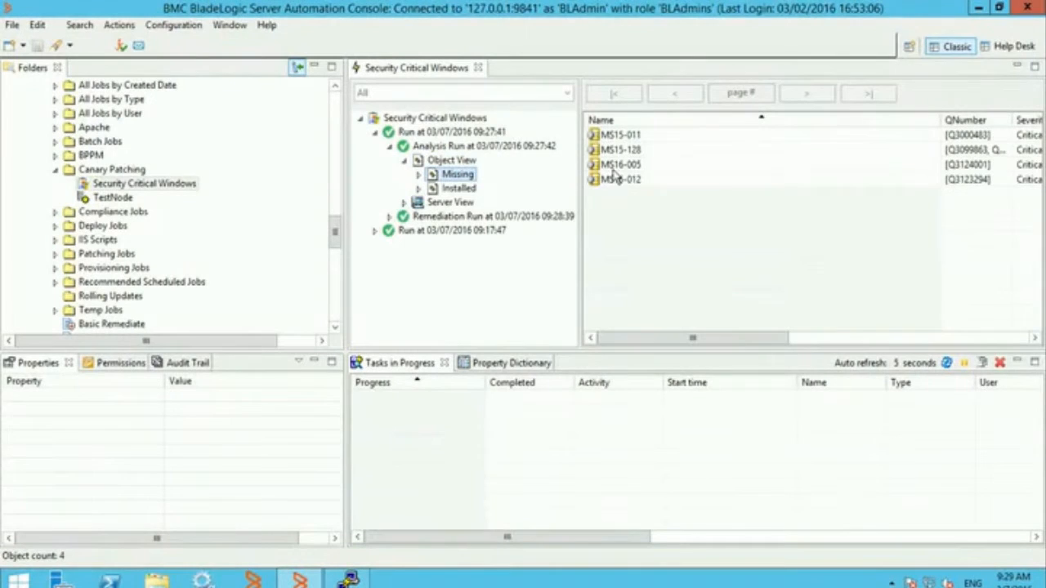
Open the batch job generated by the newest remediation run of Security Critical Windows.
click(389, 217)
click(491, 218)
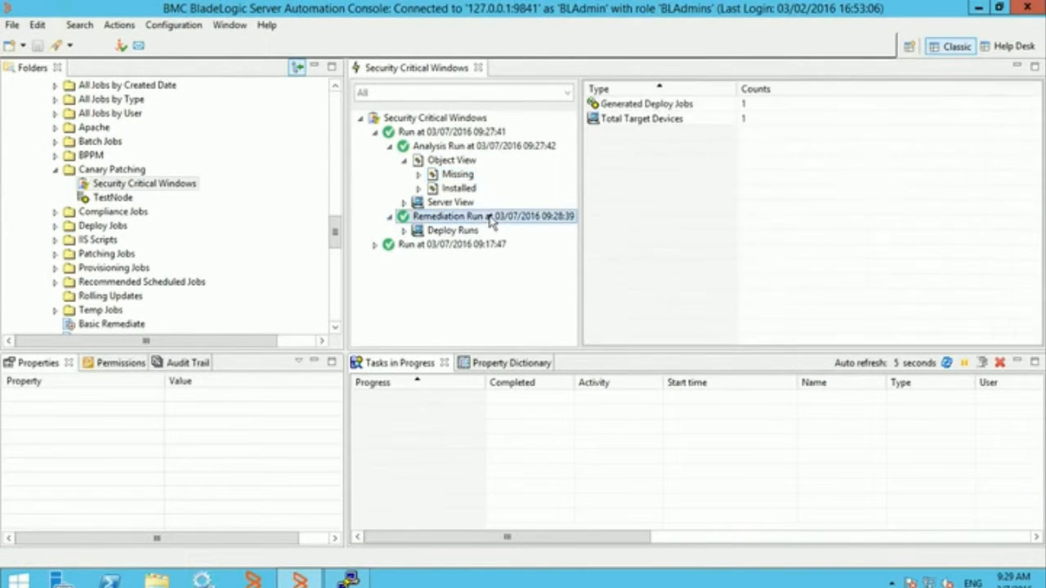
right_click(490, 220)
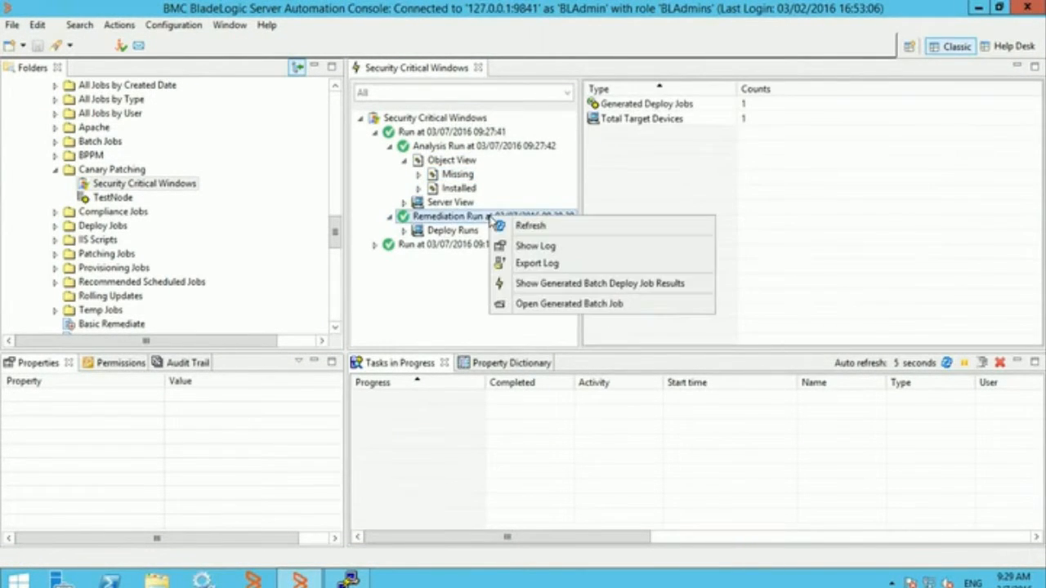
click(564, 304)
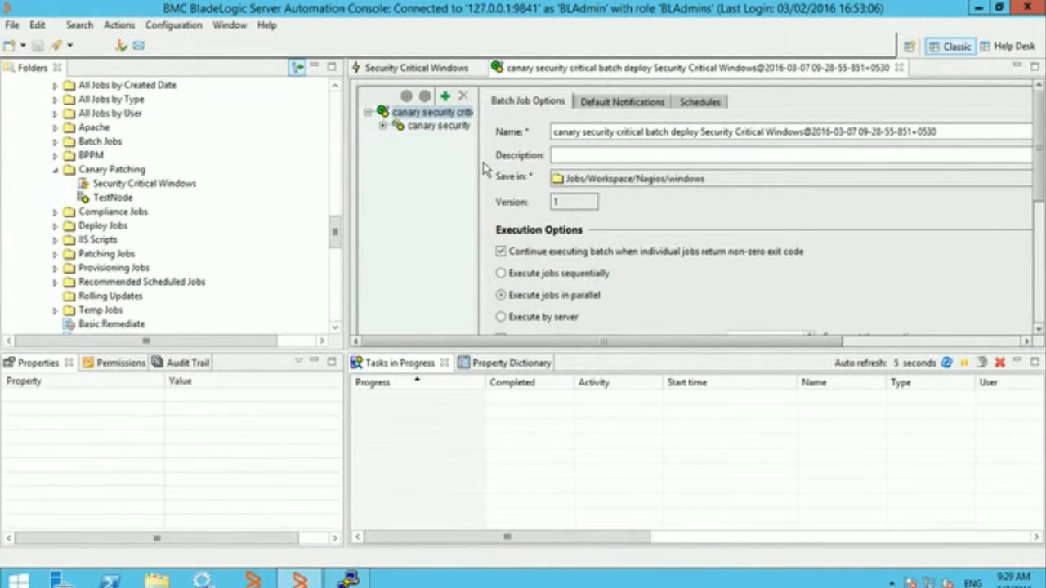
Set the deploy job type of the batch's canary security critical deploy job to Basic, and save the change.
click(439, 126)
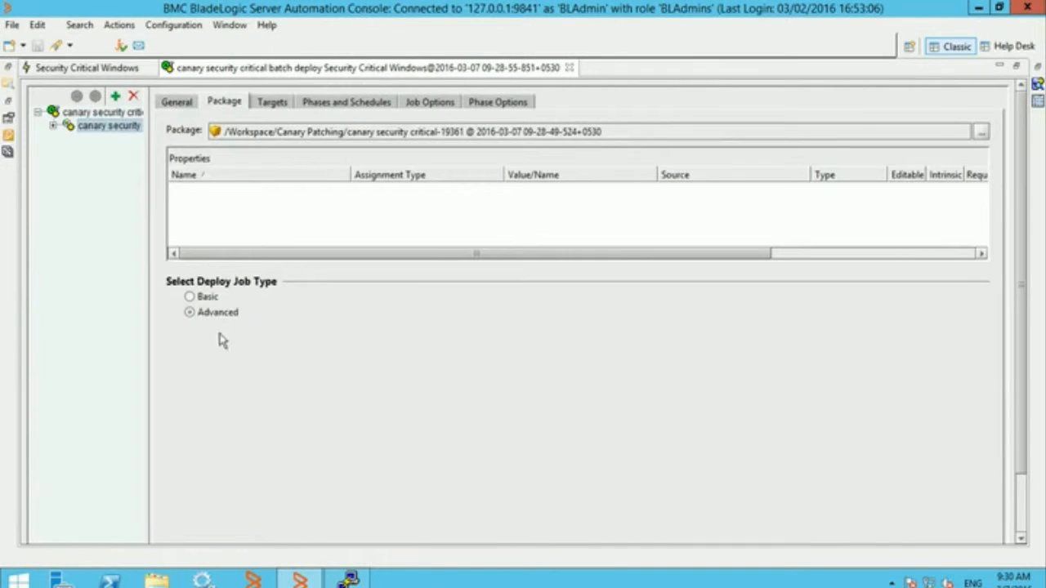
click(207, 297)
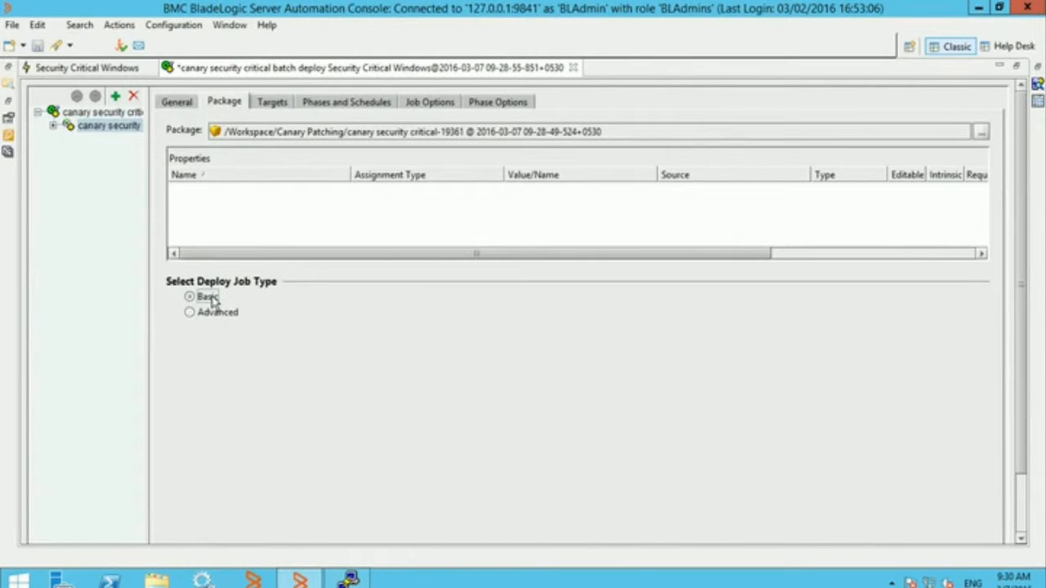
click(37, 45)
Add the HA-IIS-SoftStart and HA-IIS-SoftStop jobs from the IIS Scripts folder to the canary batch job.
click(116, 111)
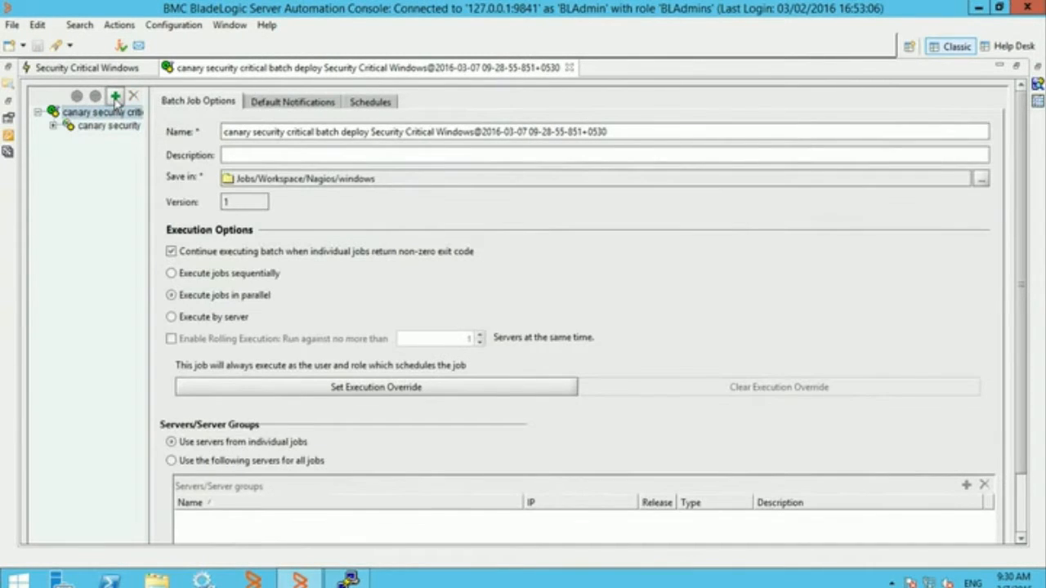
click(115, 96)
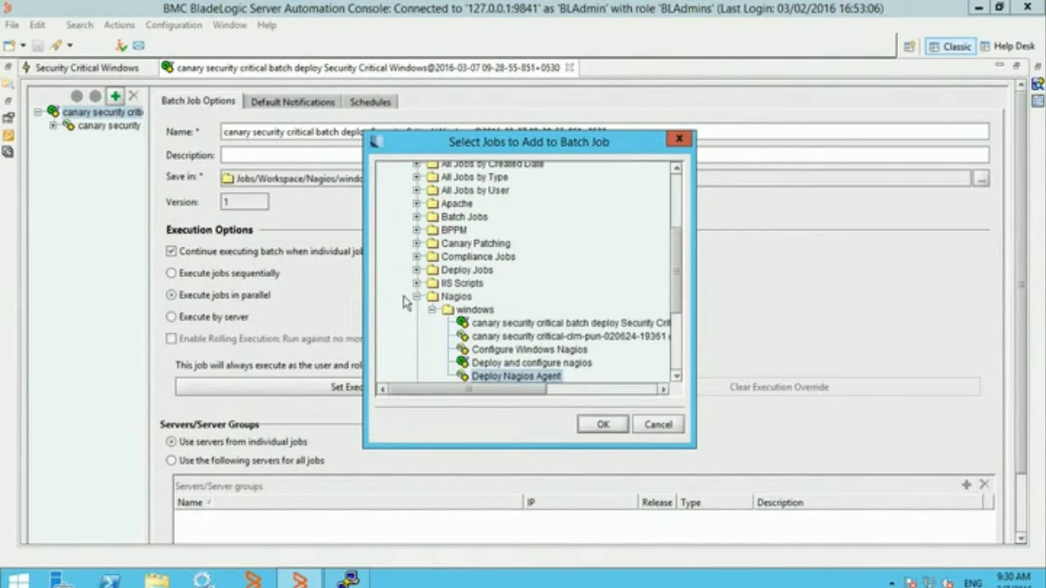
click(416, 283)
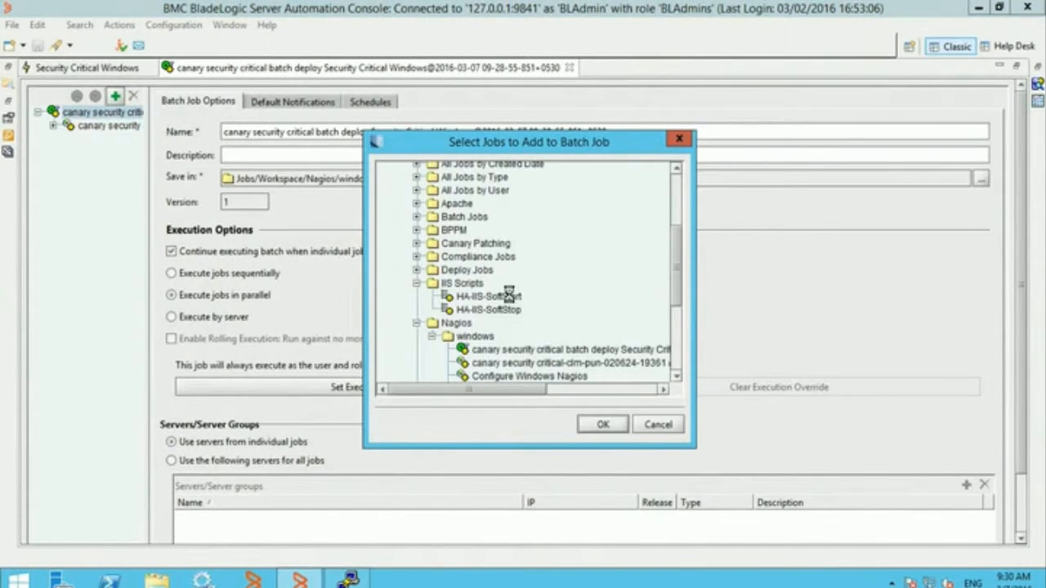
click(508, 296)
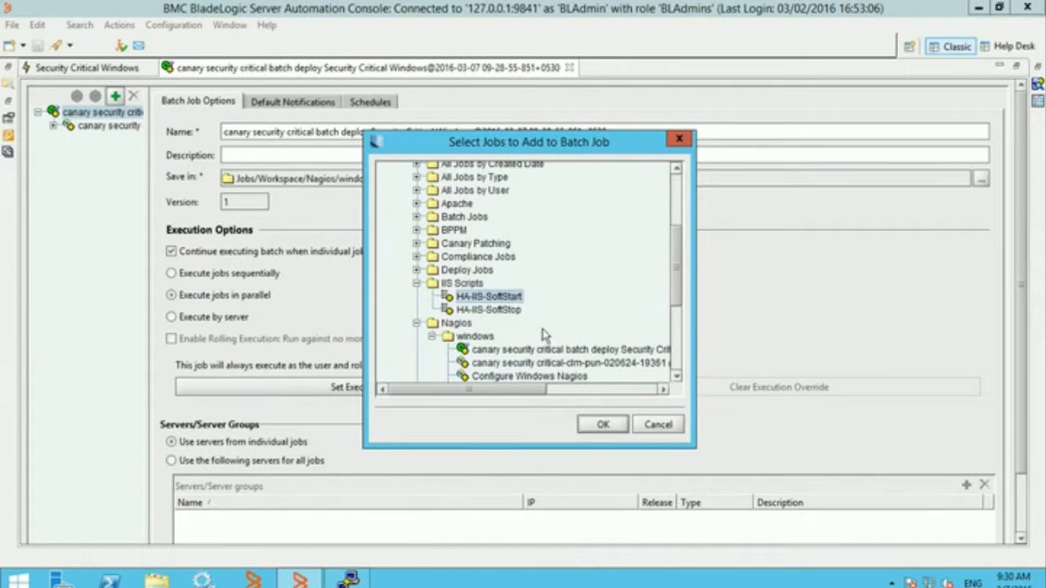
click(520, 311)
click(601, 424)
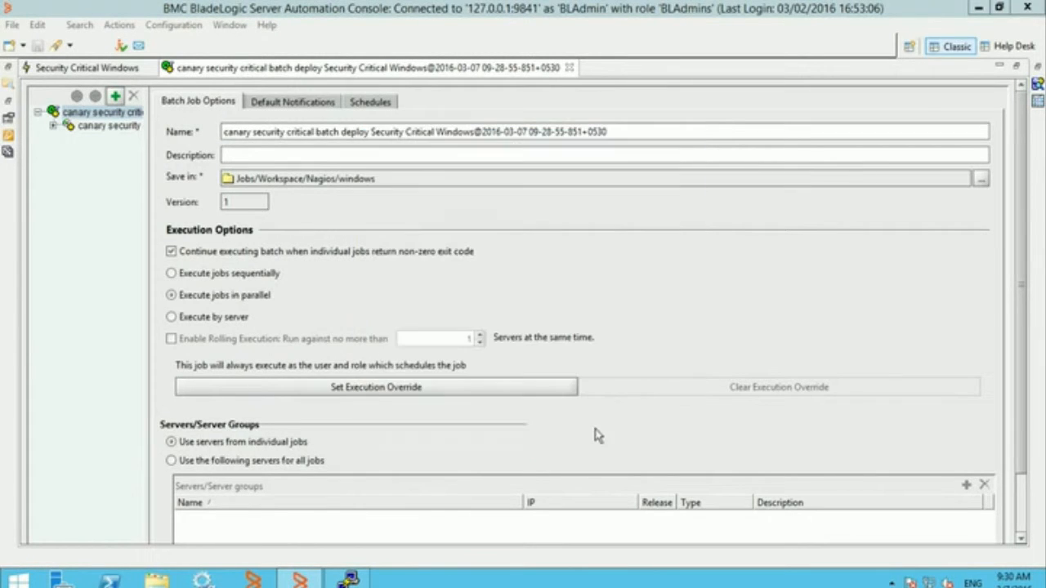
Include HA-IIS-SoftStop and HA-IIS-SoftStart in the canary batch job, with SoftStop ahead of the deploy job and SoftStart after it, and save.
click(115, 97)
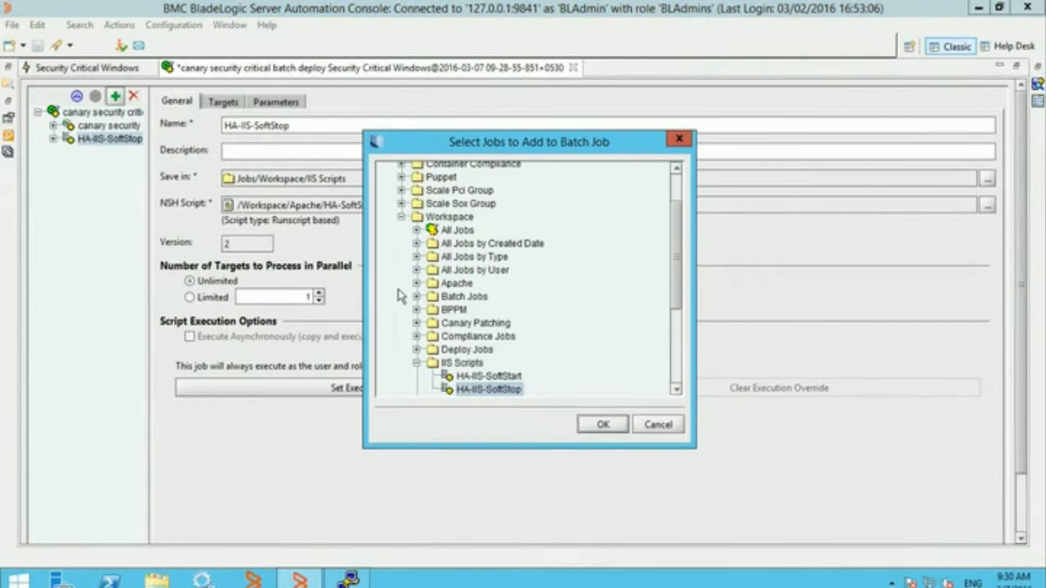
click(581, 426)
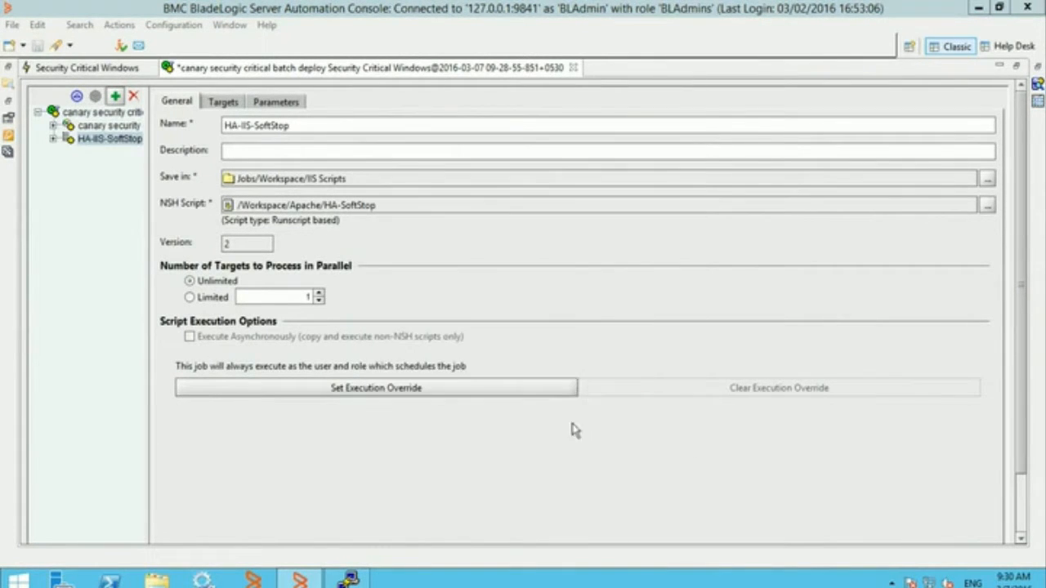
click(114, 139)
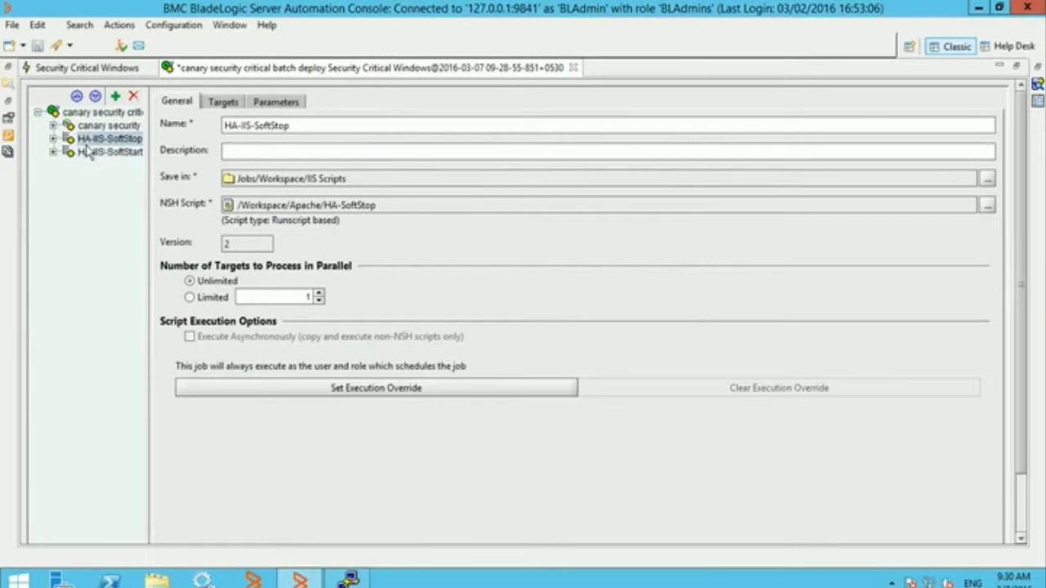
click(76, 96)
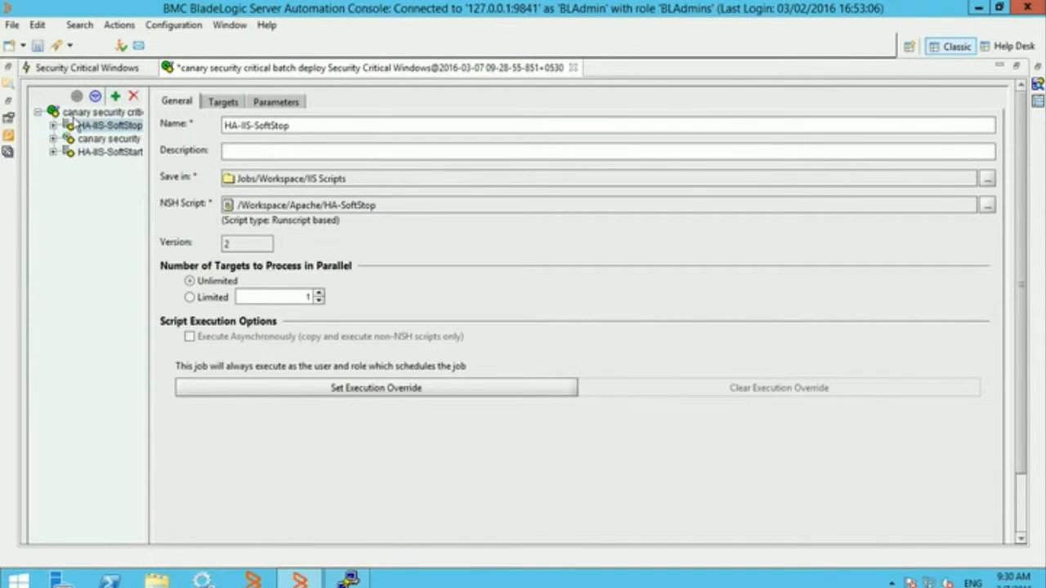
click(37, 45)
Set the canary batch job to execute by server with rolling execution on no more than 1 server at the same time.
click(96, 111)
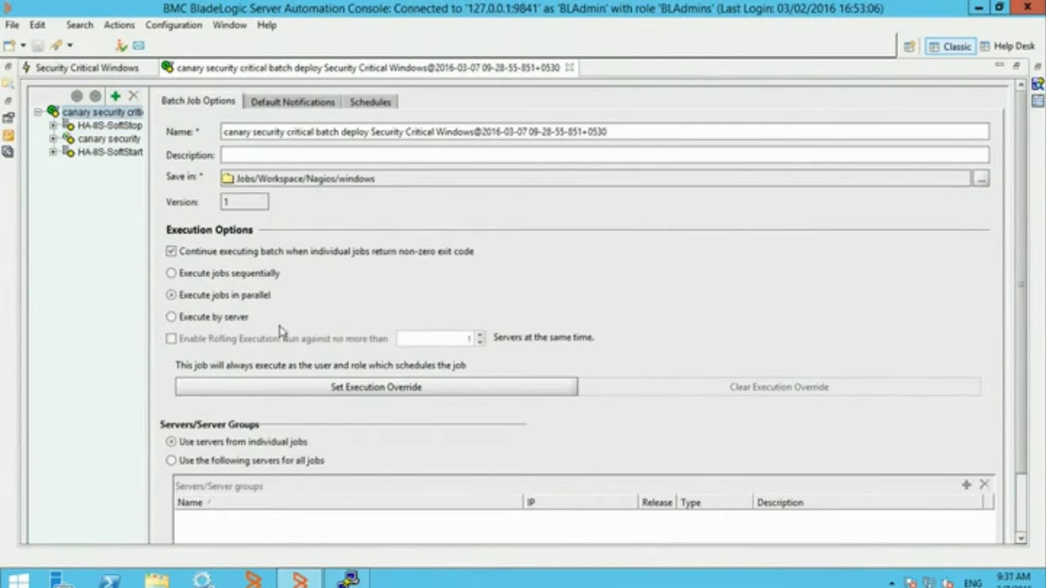
click(197, 319)
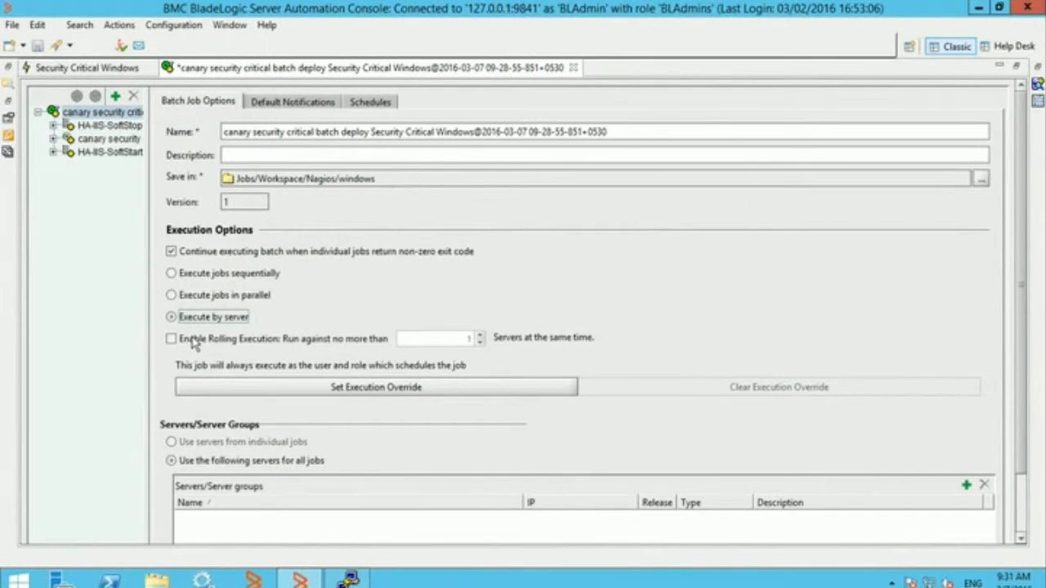
click(194, 341)
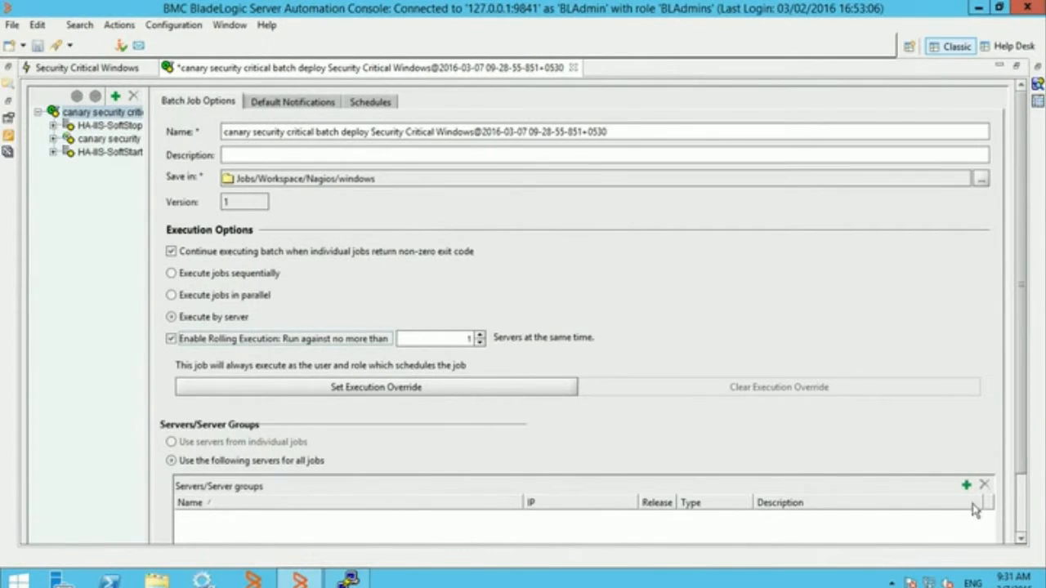
Target all jobs in the batch at the Canary group under All Servers By Service > WebServers > IIS, and save the batch job.
click(966, 485)
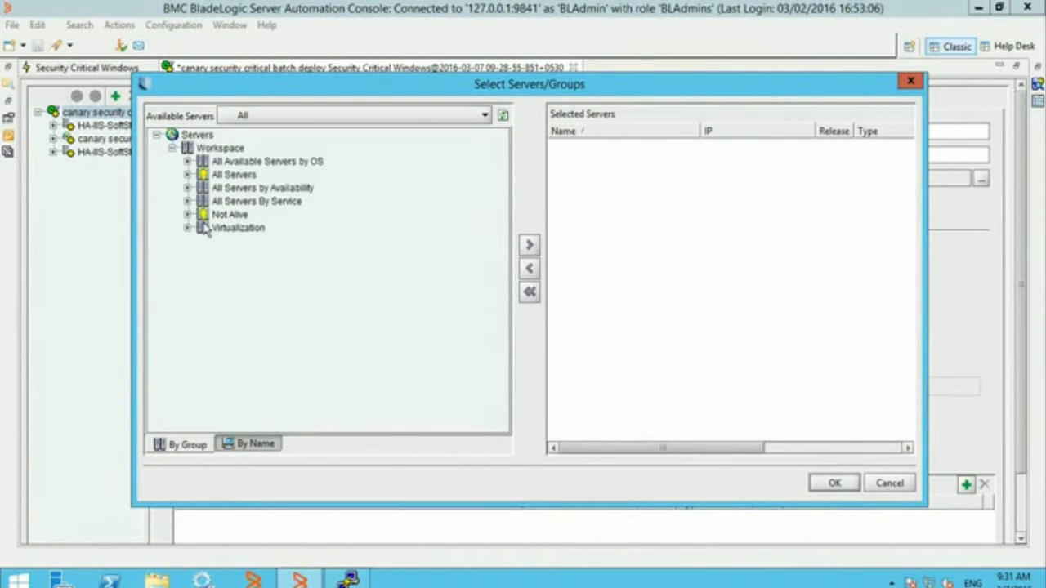
click(188, 202)
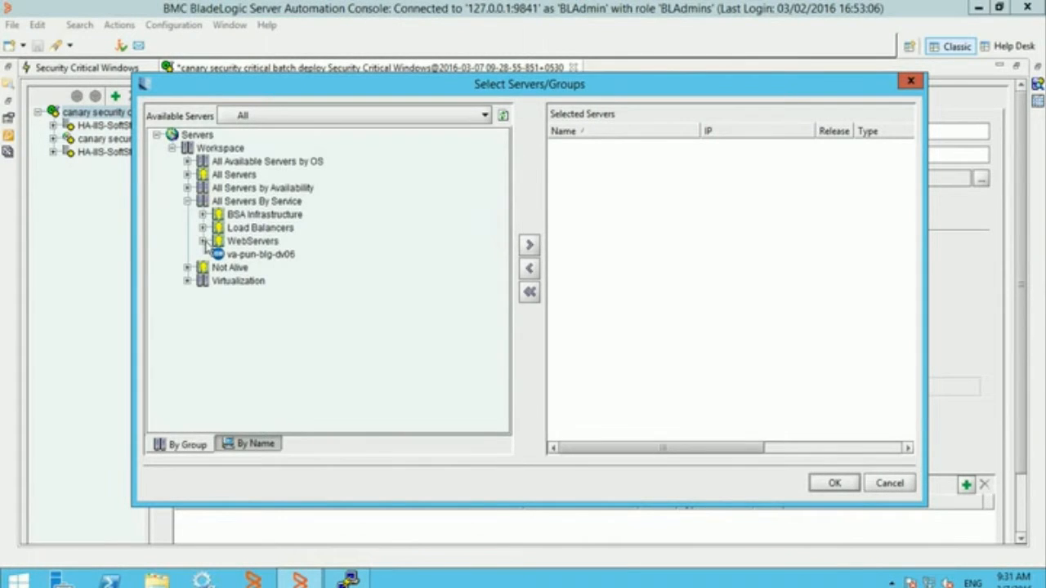
click(204, 241)
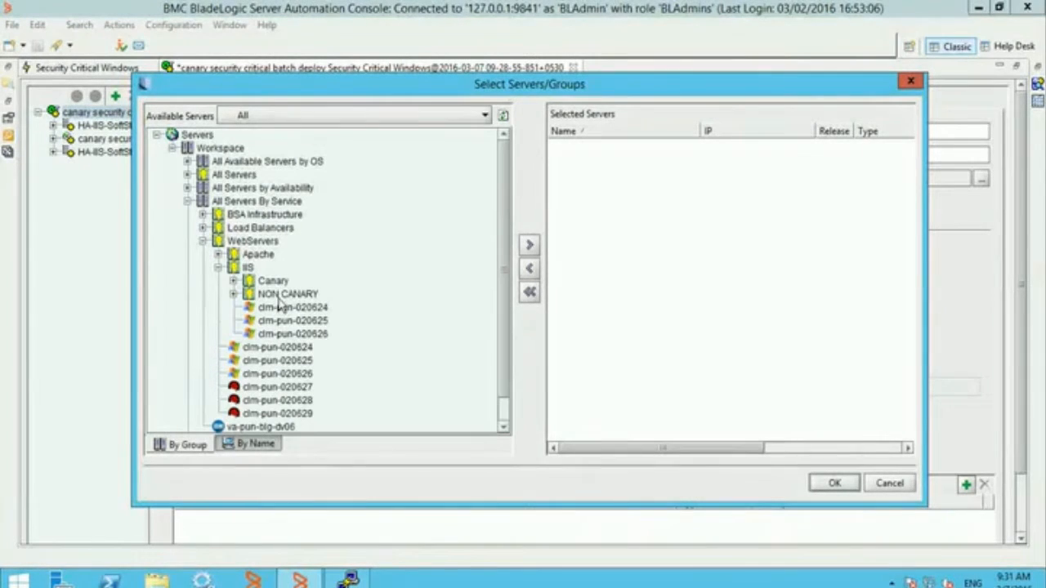
click(274, 281)
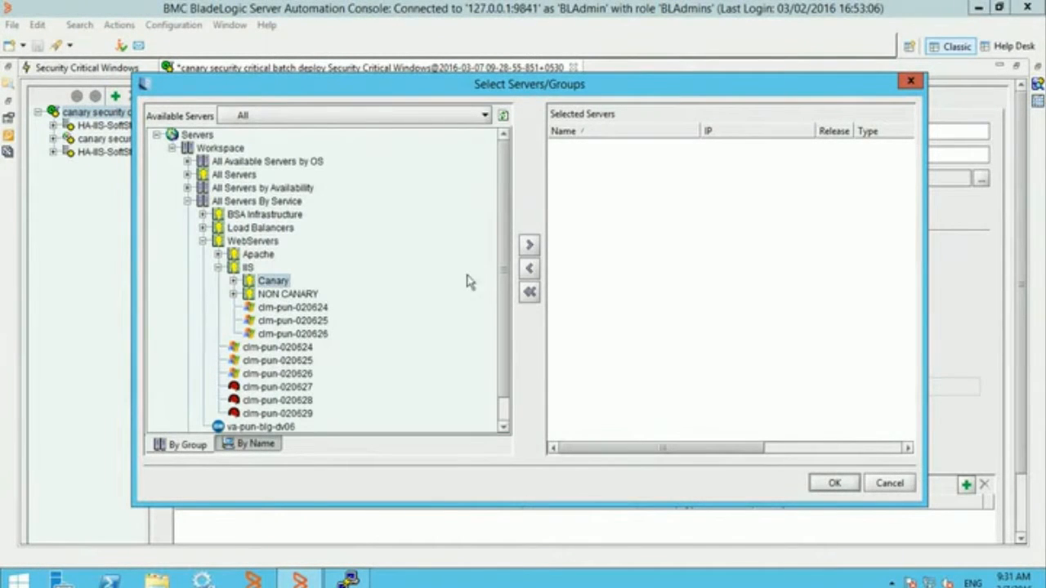
click(529, 245)
click(832, 483)
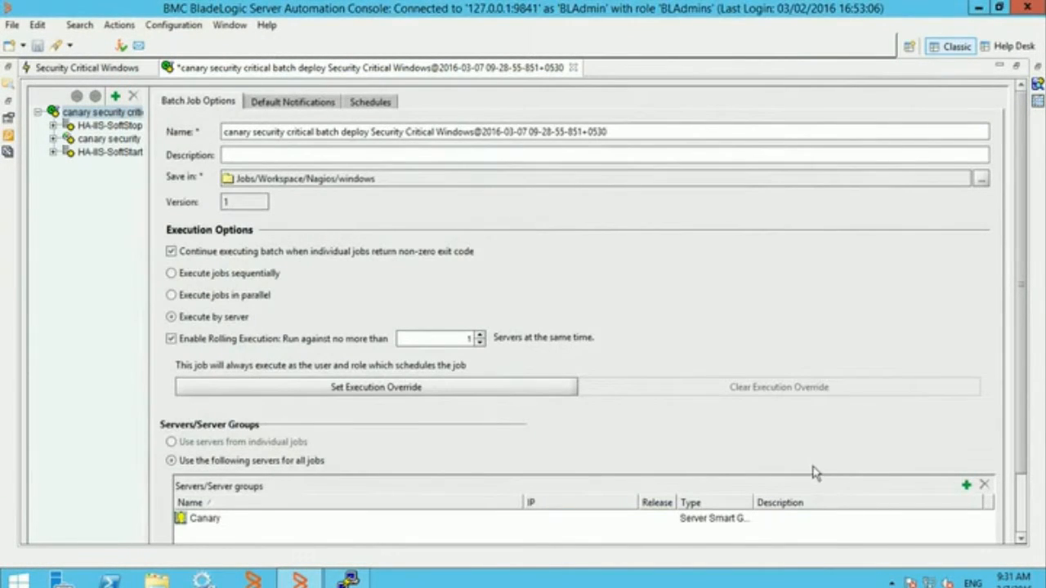
drag(1025, 410, 1026, 473)
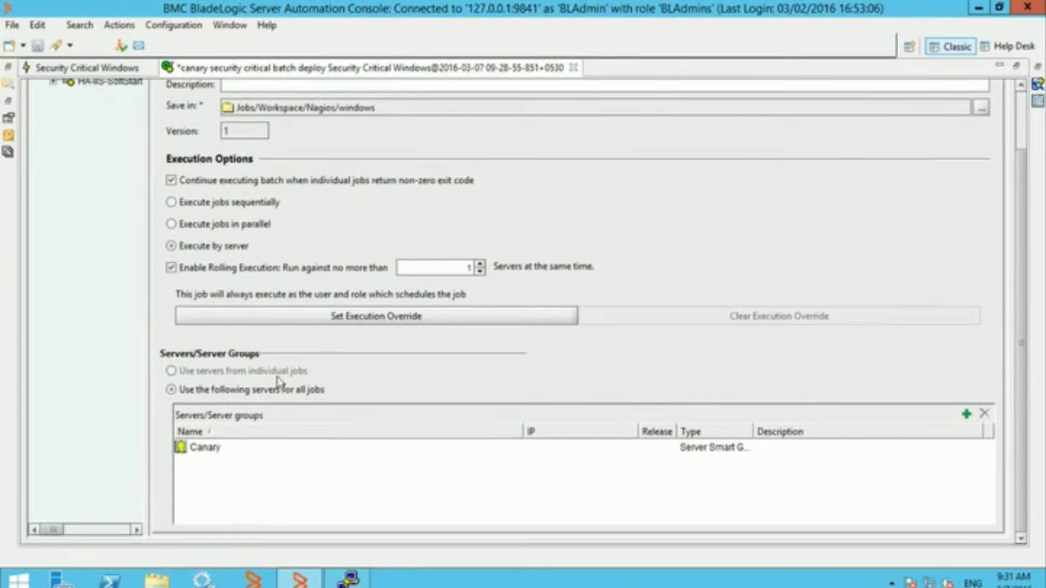
drag(1025, 435, 1031, 370)
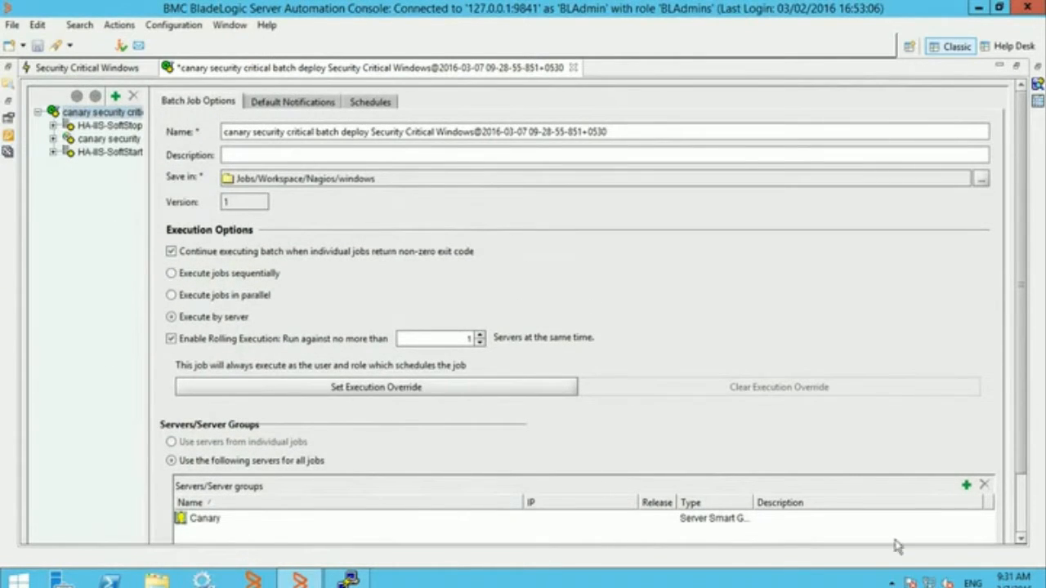
drag(1026, 462, 1026, 500)
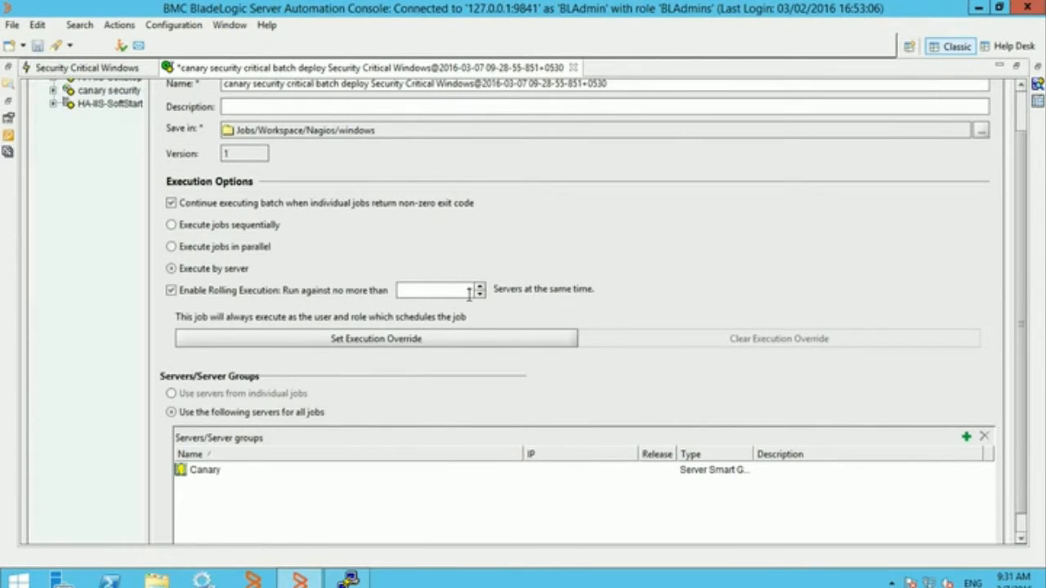
drag(1019, 354, 1014, 303)
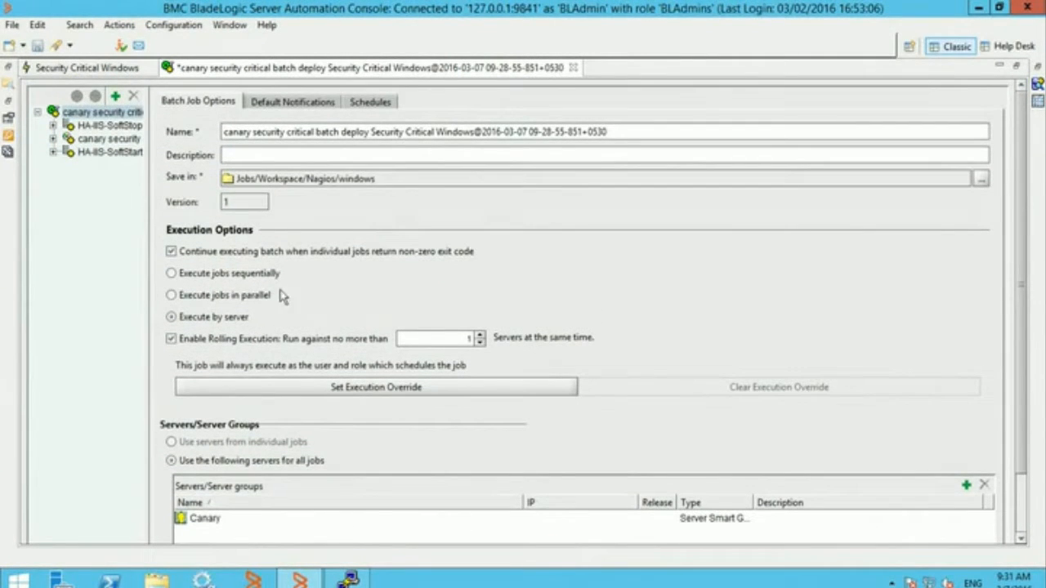
click(38, 45)
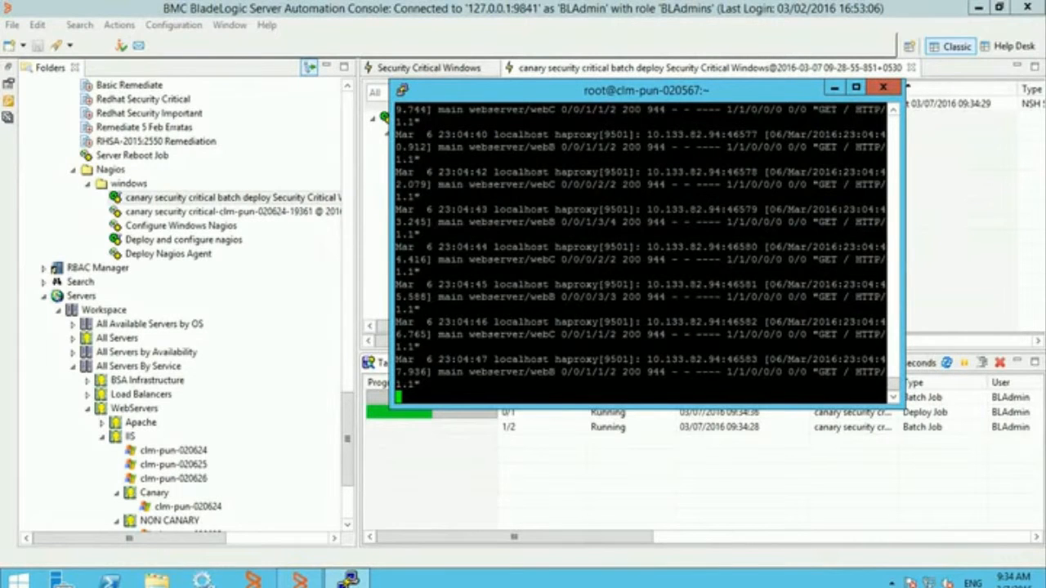
Put the load balancer log terminal away and examine the individual job runs inside the running canary batch run.
click(828, 7)
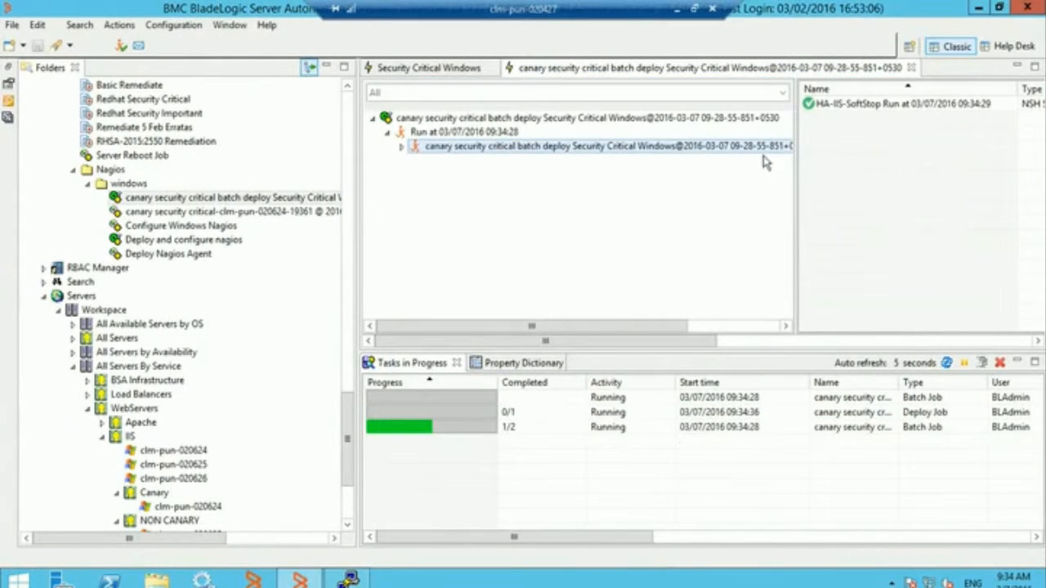
drag(356, 201, 242, 201)
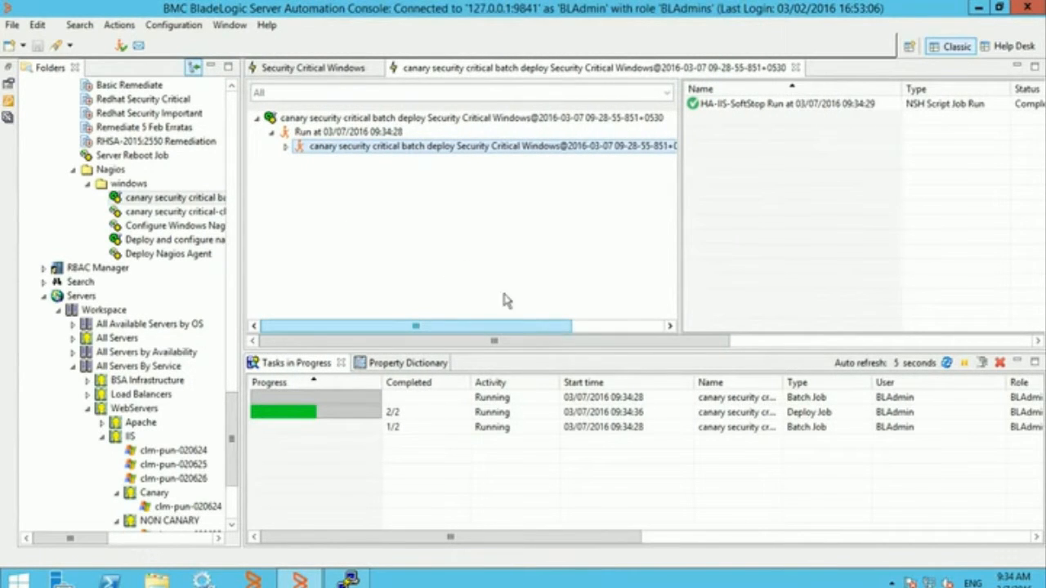
click(287, 148)
click(333, 161)
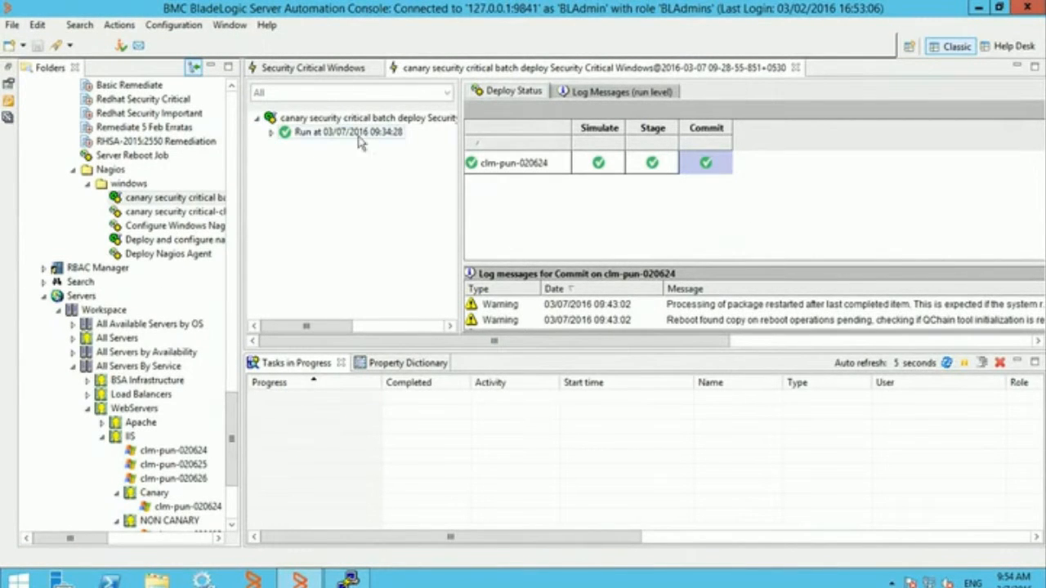
Examine the SoftStop, security critical deploy and SoftStart results of the canary batch run, and check the load balancer log terminal.
click(308, 135)
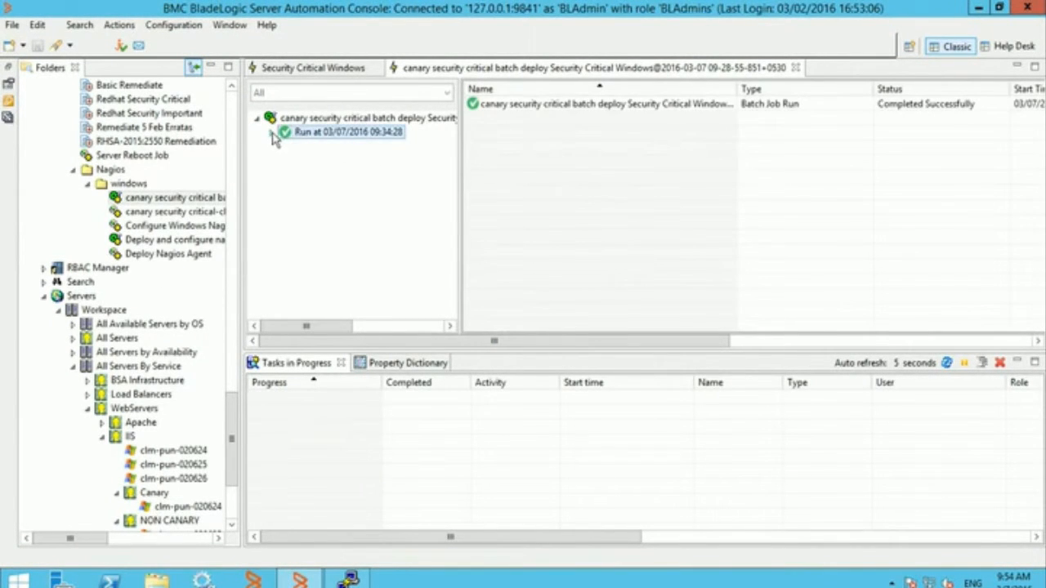
click(272, 132)
click(286, 147)
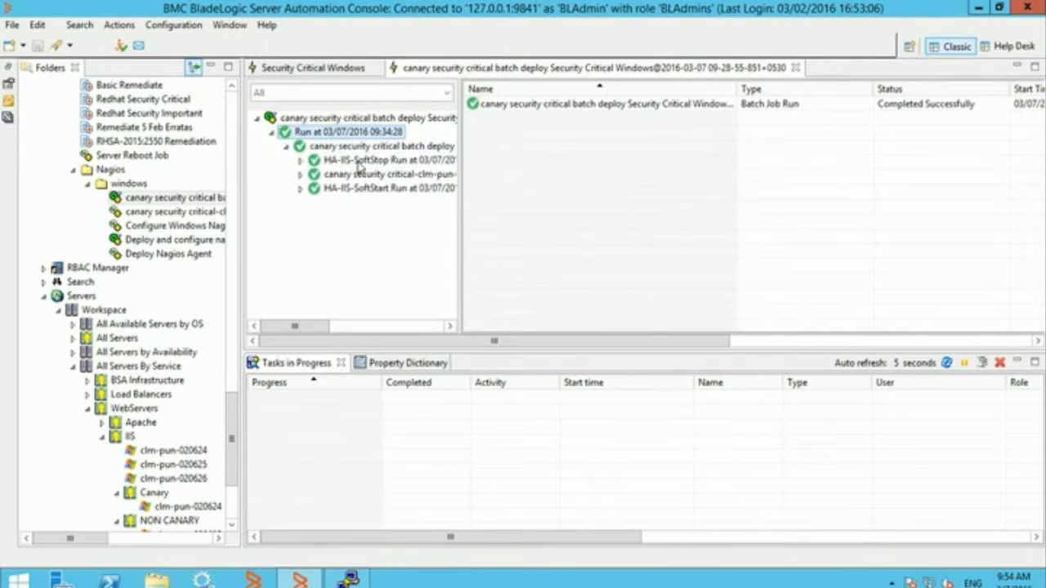
click(359, 162)
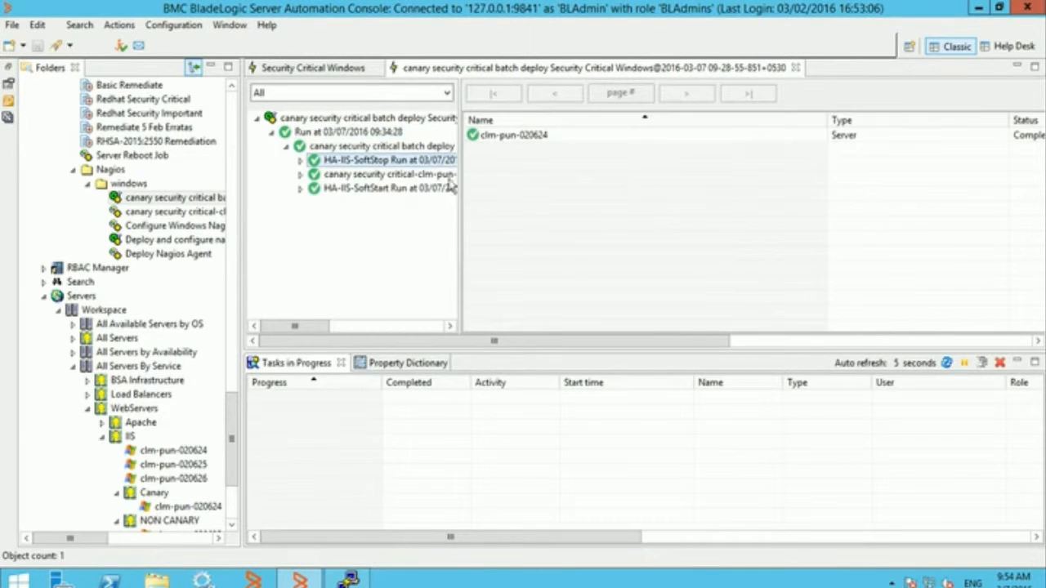
click(431, 175)
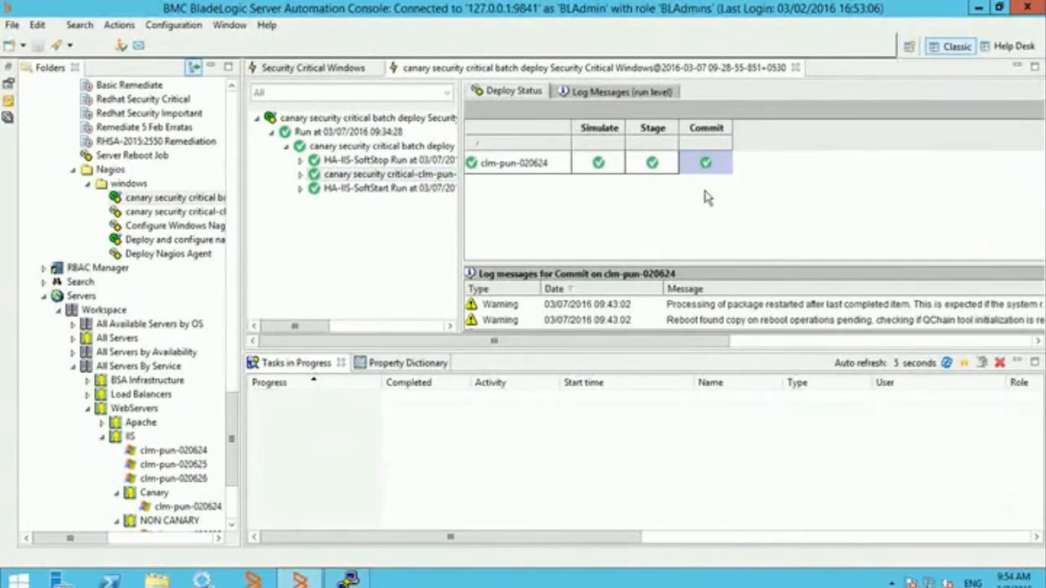
click(390, 189)
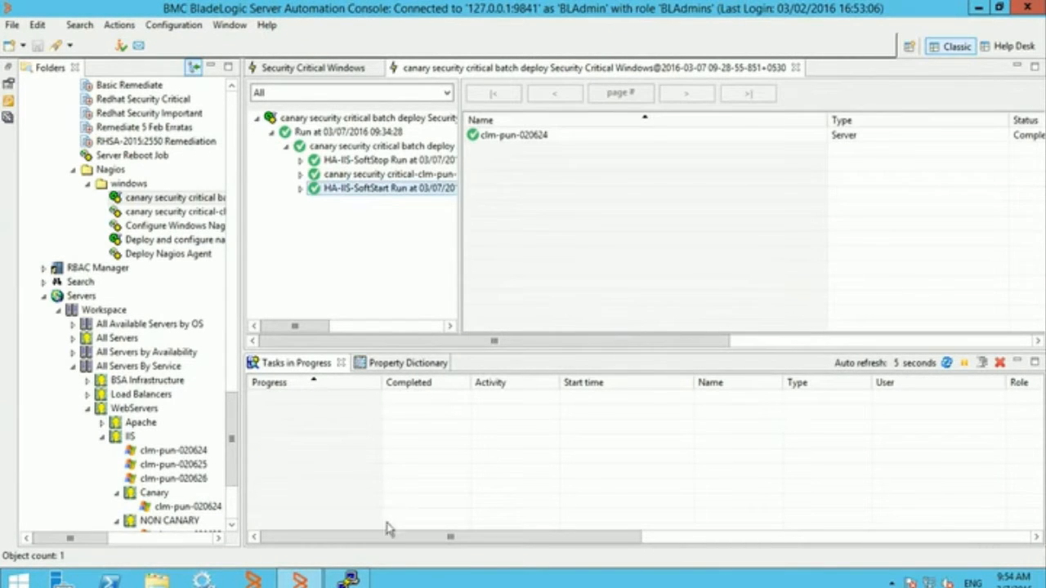
click(347, 580)
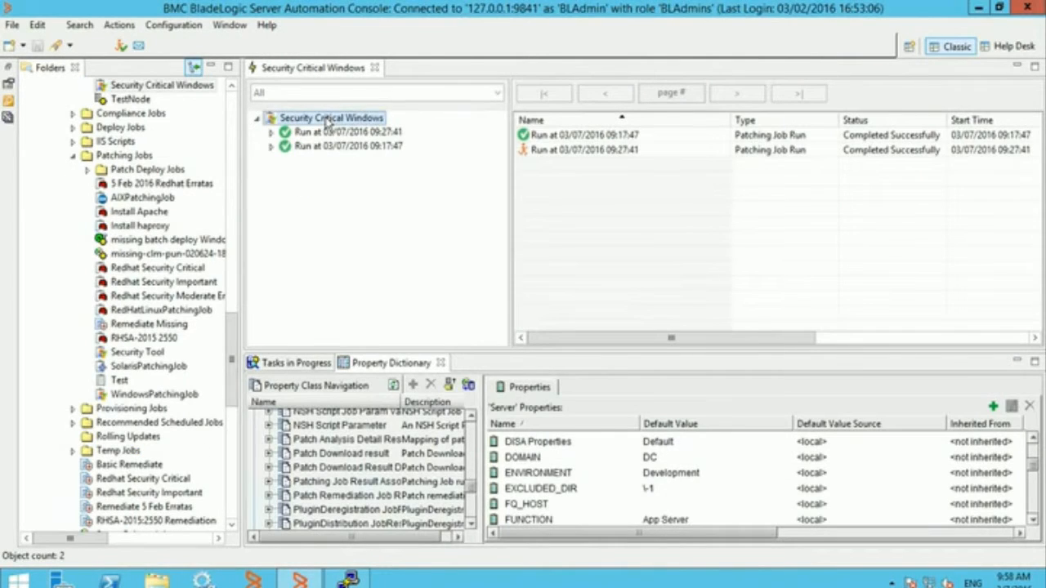
Start executing the Security Critical Windows patching job against chosen servers, removing the preset server group from its targets.
right_click(326, 121)
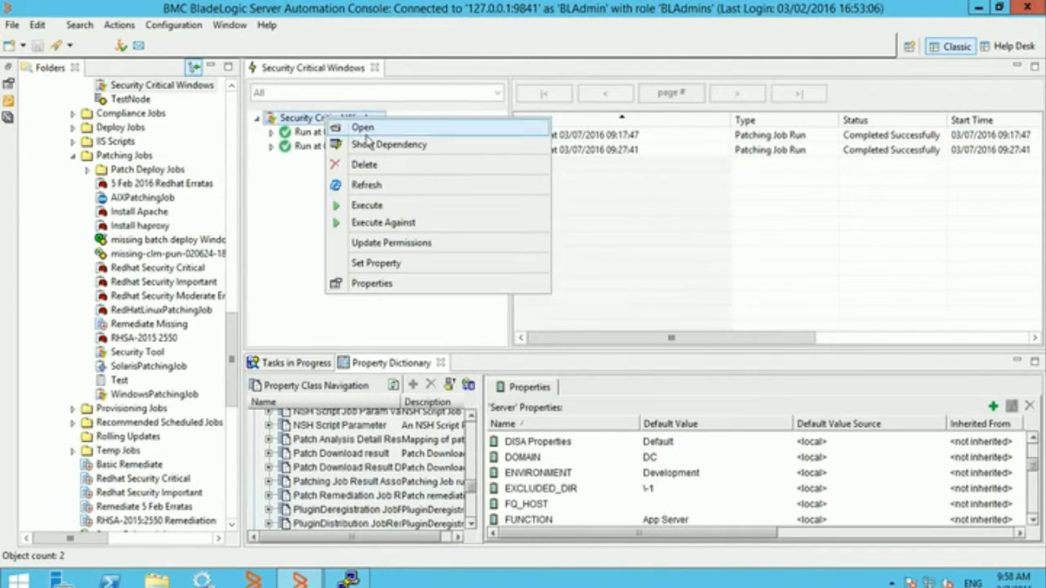
click(415, 222)
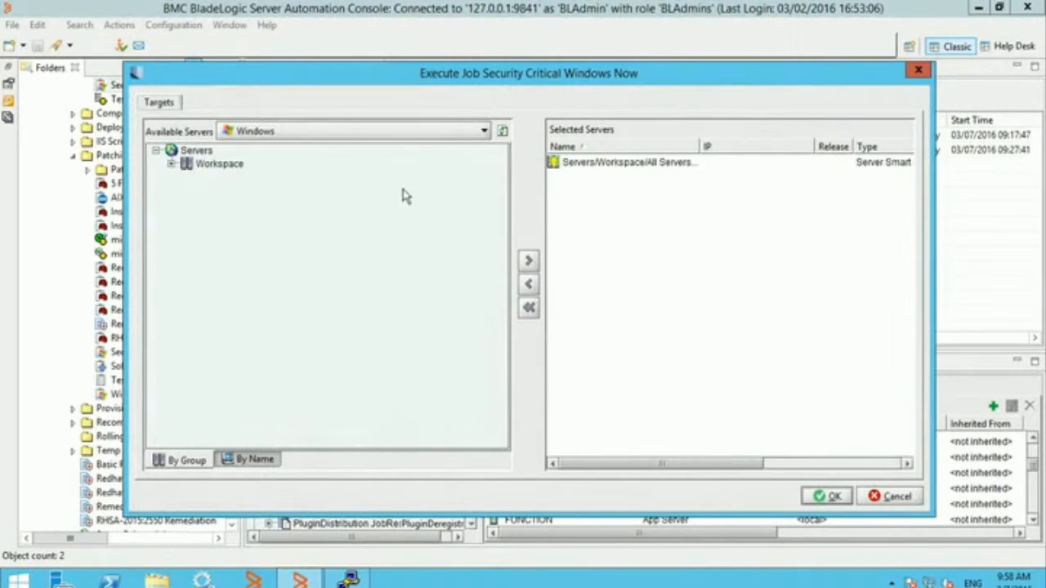
click(172, 164)
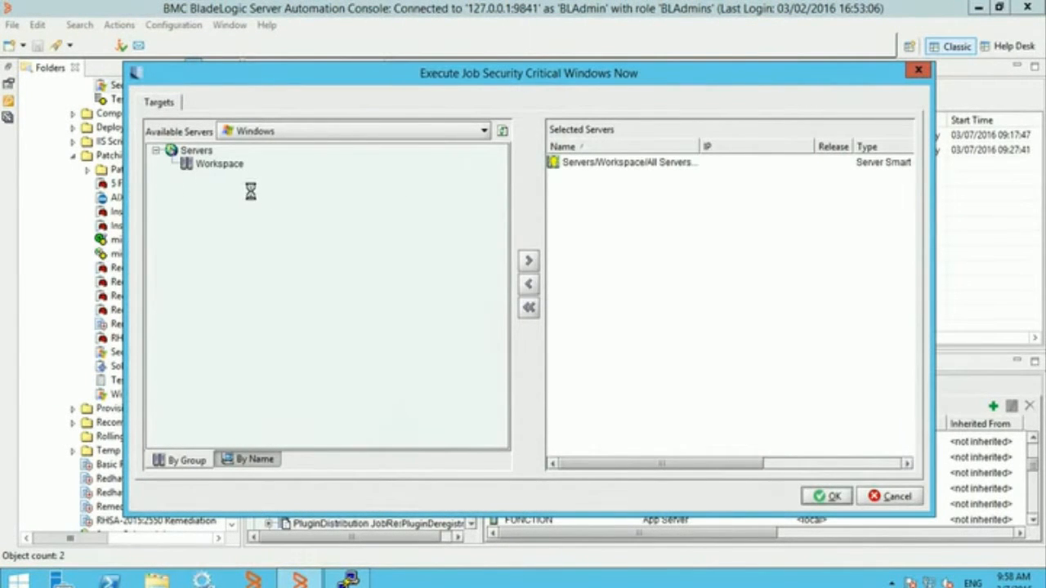
click(608, 166)
click(528, 284)
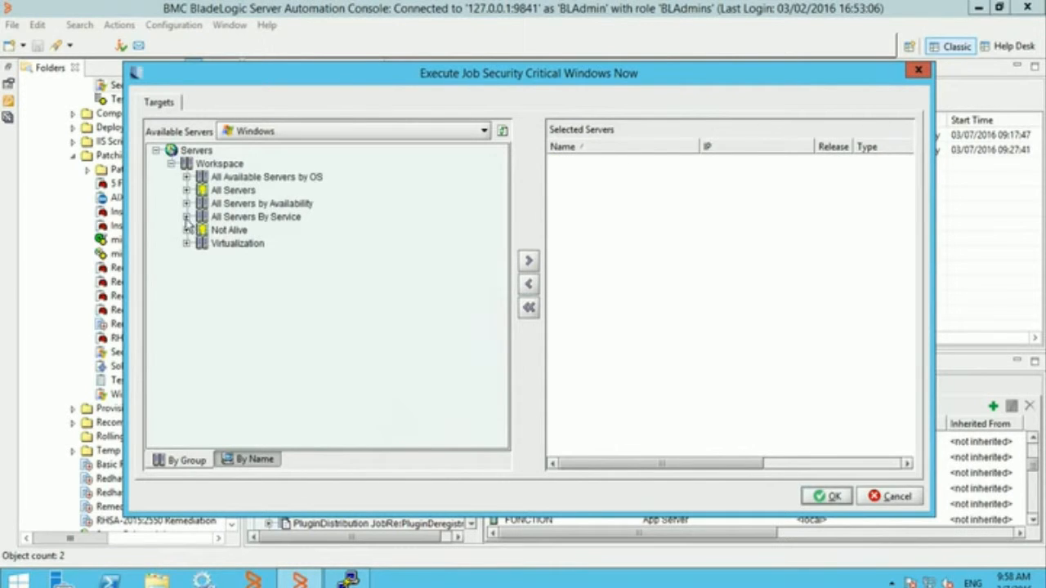
Execute the patching job against the NON CANARY group under WebServers > IIS, and show the tasks in progress.
click(187, 218)
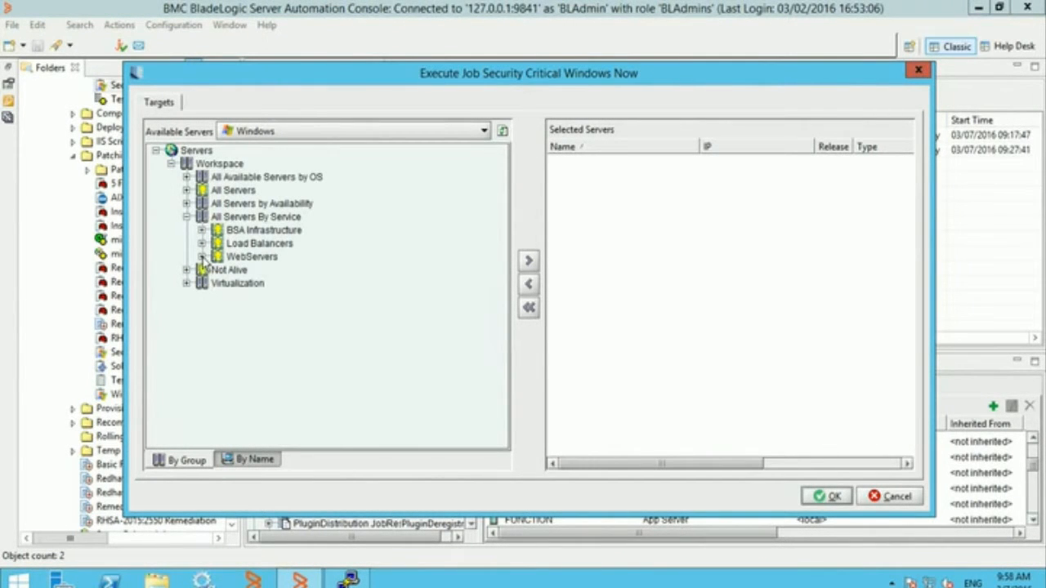
click(202, 258)
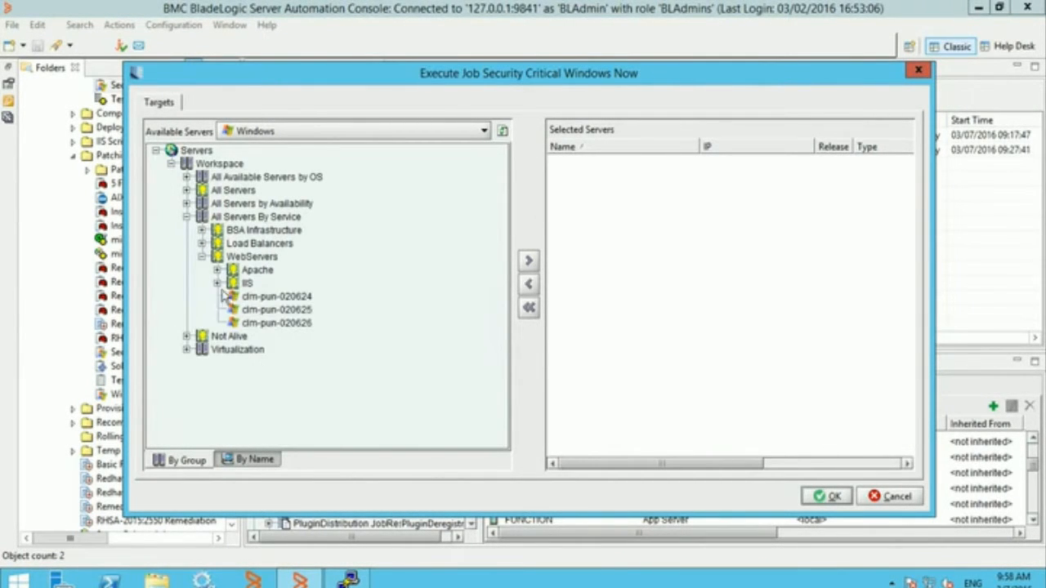
click(287, 310)
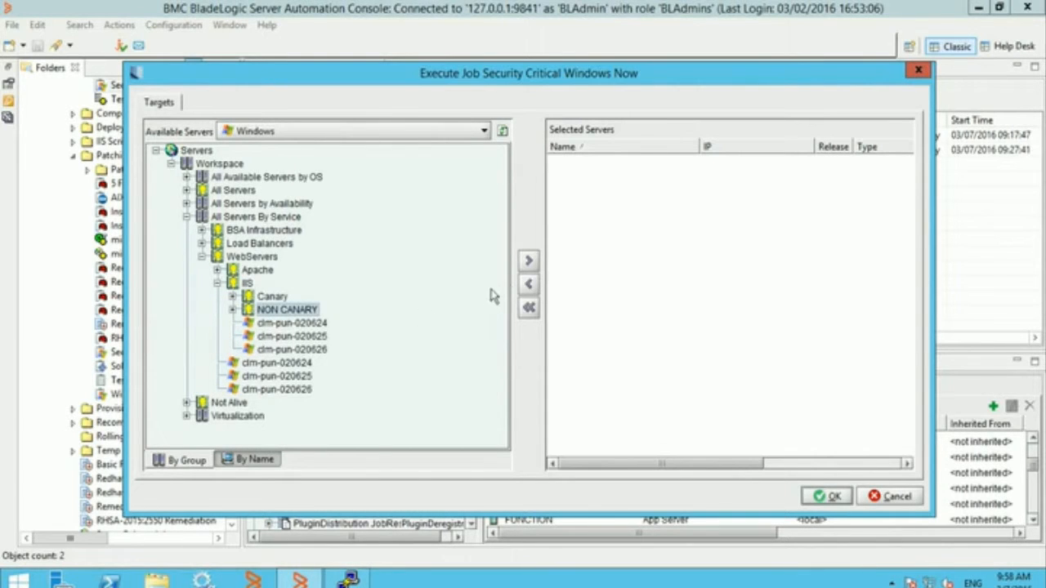
click(536, 265)
click(826, 494)
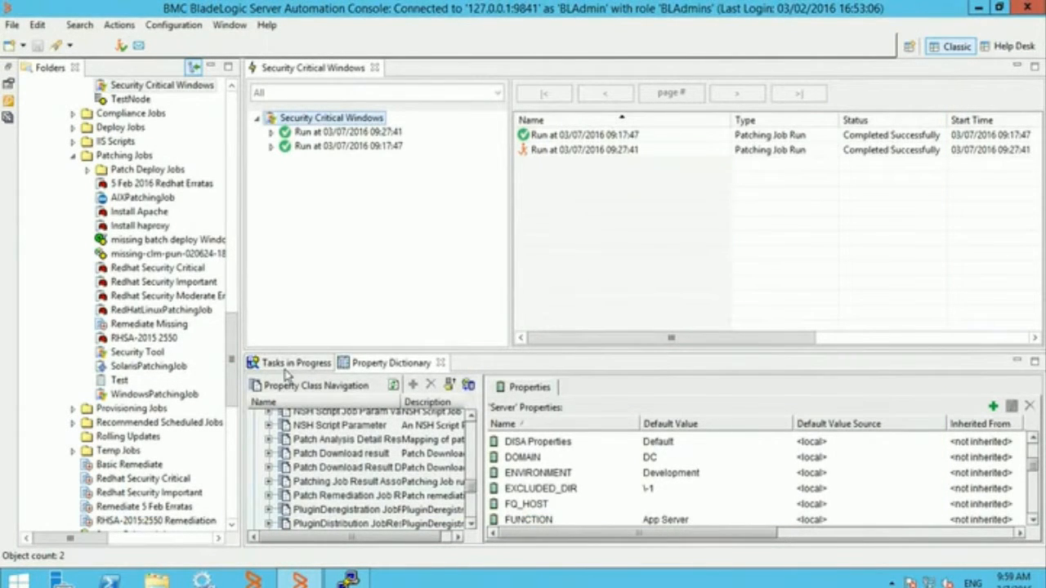
click(286, 370)
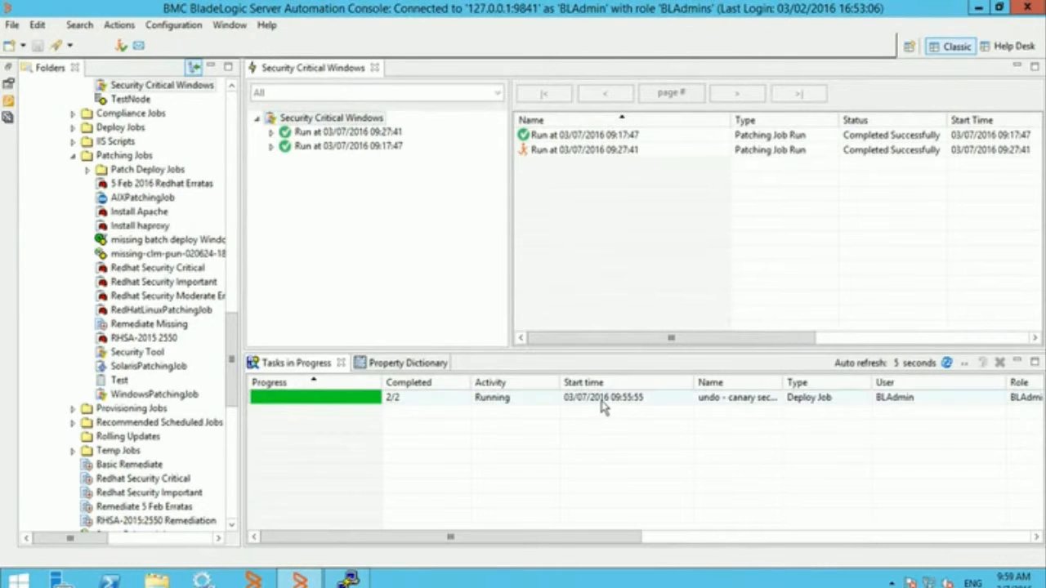
Add the NON CANARY group under WebServers > IIS as the target servers of the generated security critical batch deploy job.
click(946, 362)
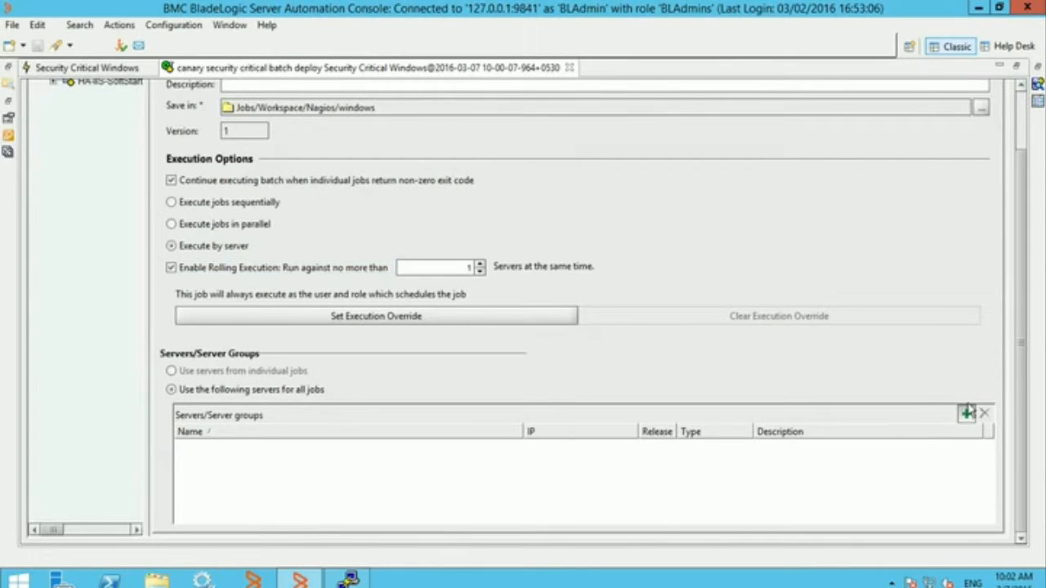
click(966, 414)
click(171, 150)
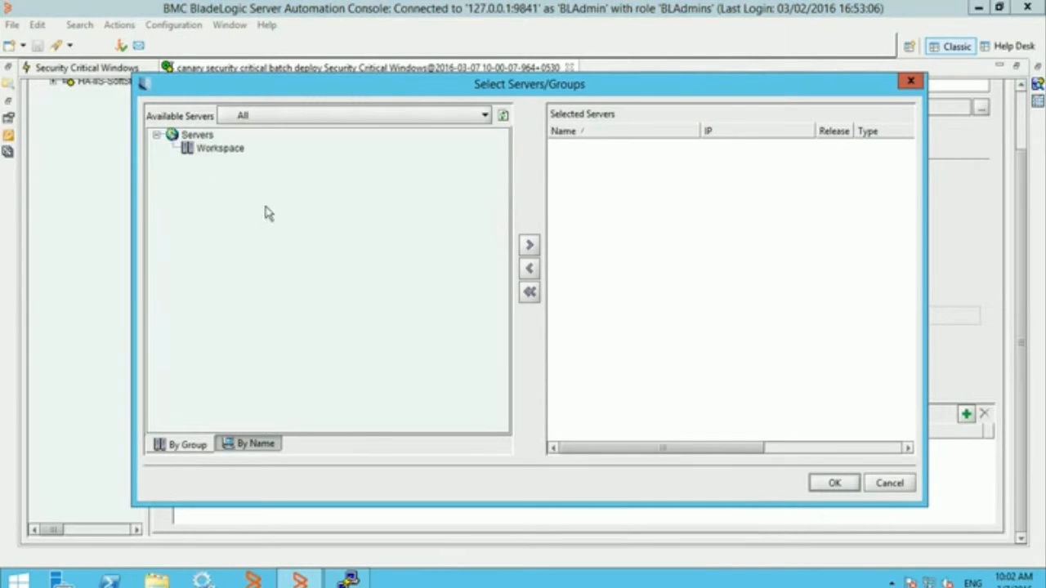
click(187, 201)
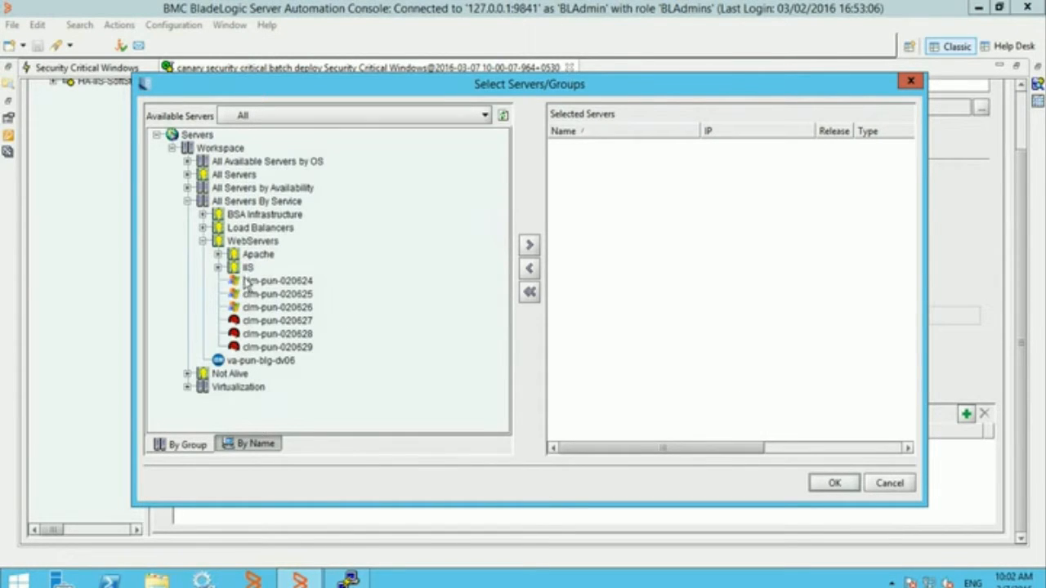
click(218, 268)
click(288, 296)
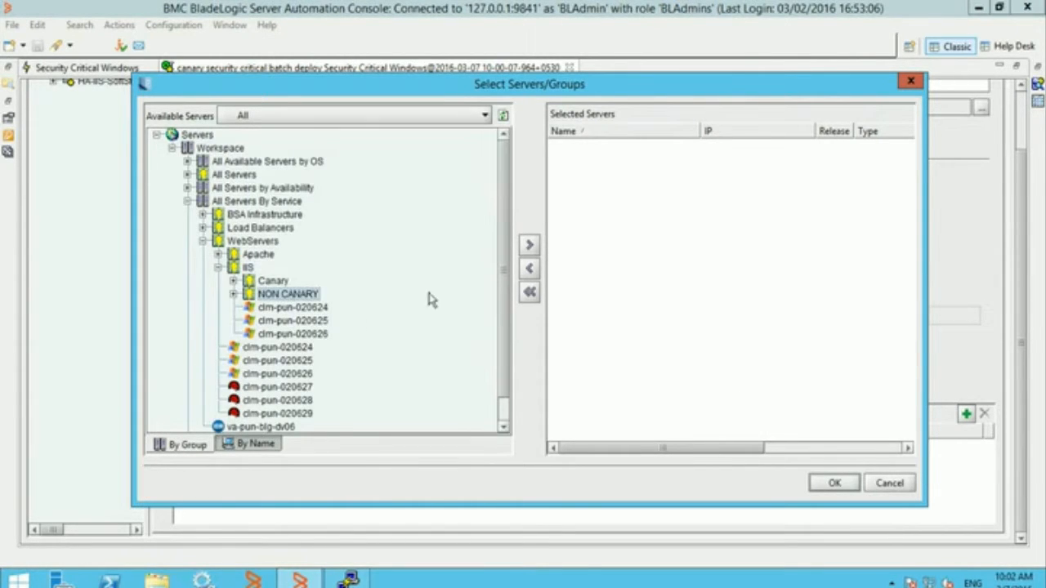
click(528, 246)
click(832, 484)
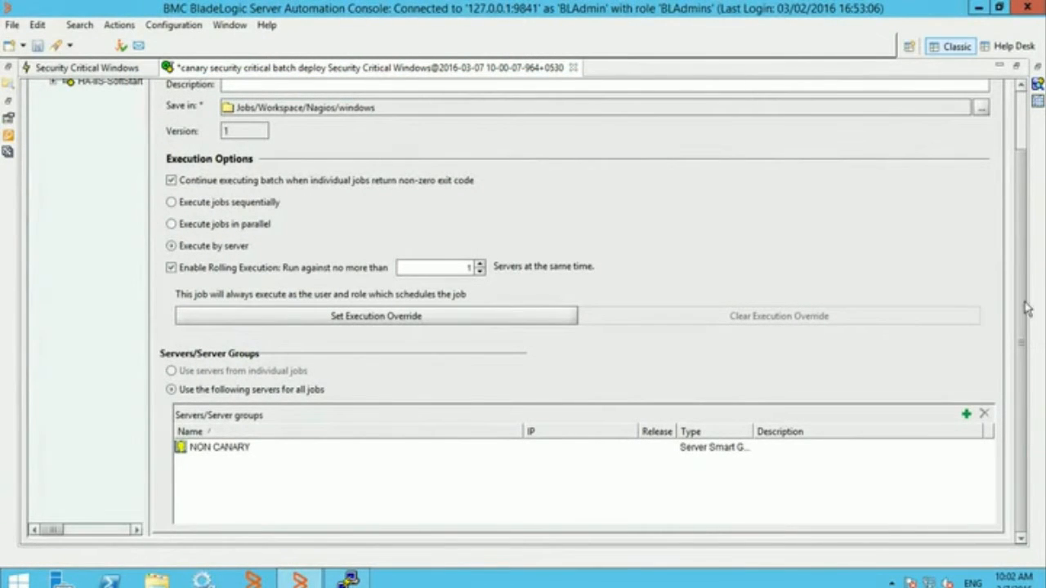
Check the batch job's security critical deploy member, save the batch job and close it.
drag(1021, 302, 1021, 194)
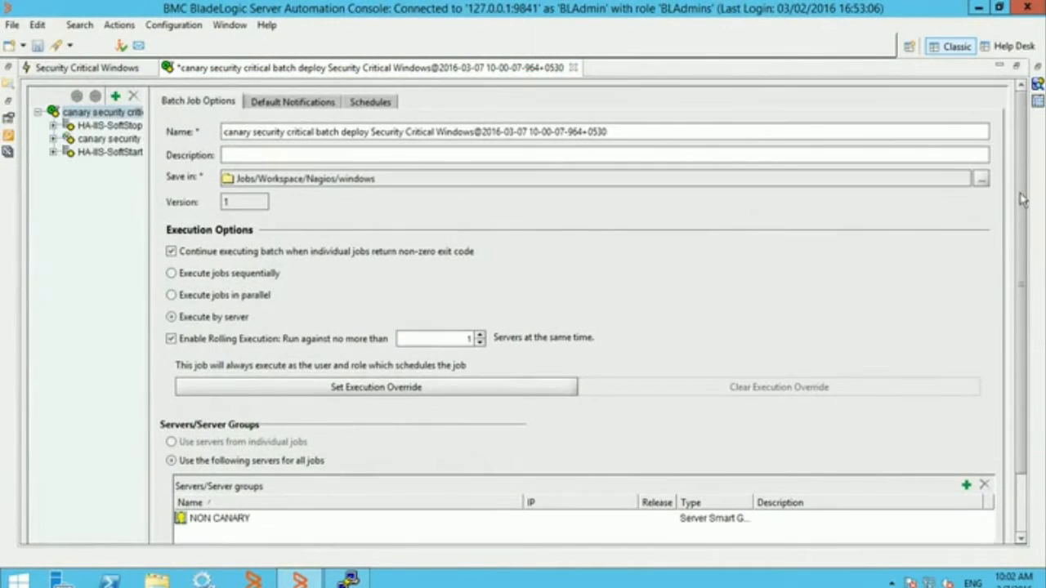
click(107, 139)
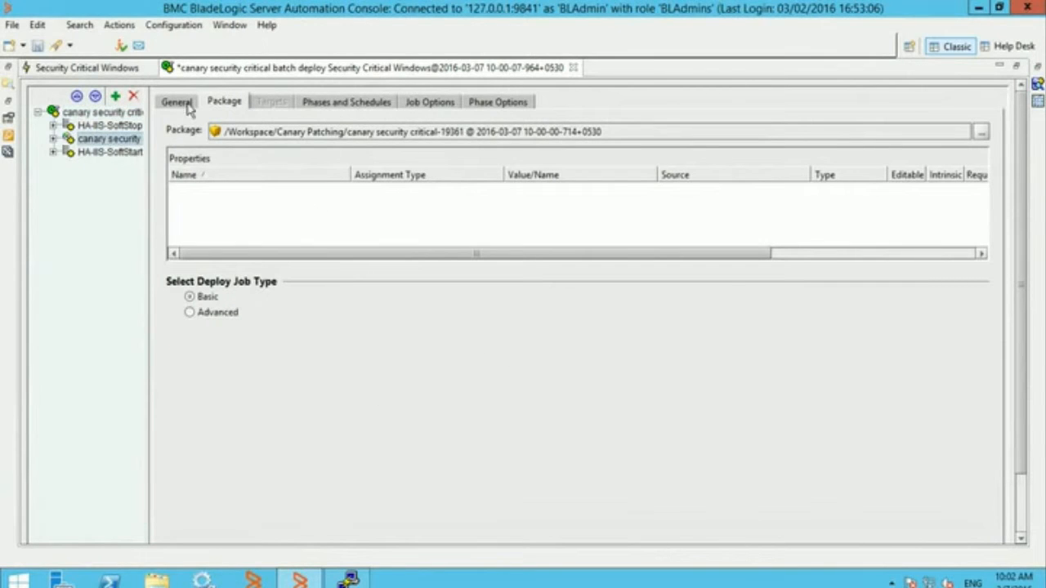
click(82, 112)
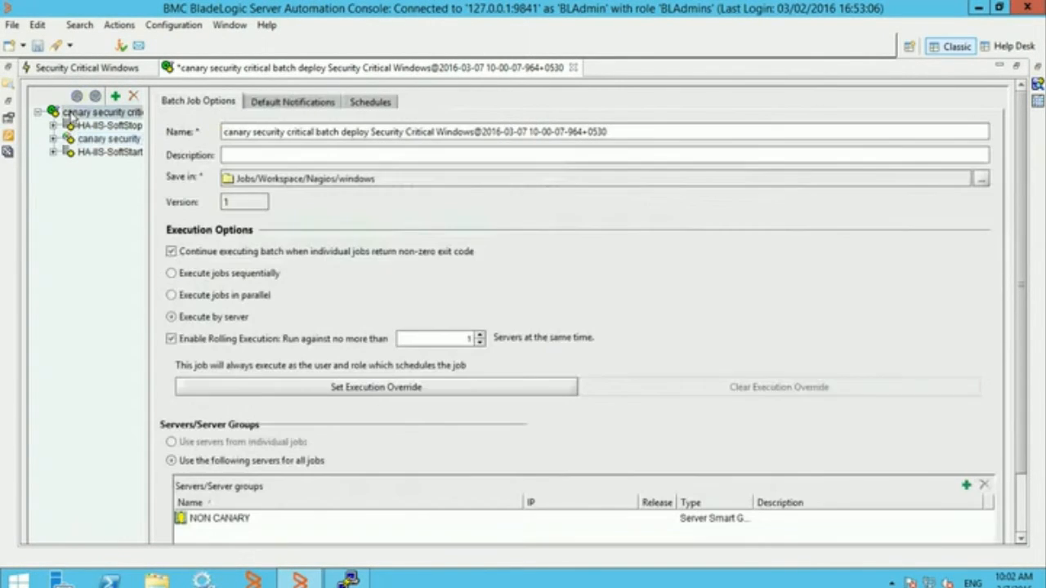
click(38, 46)
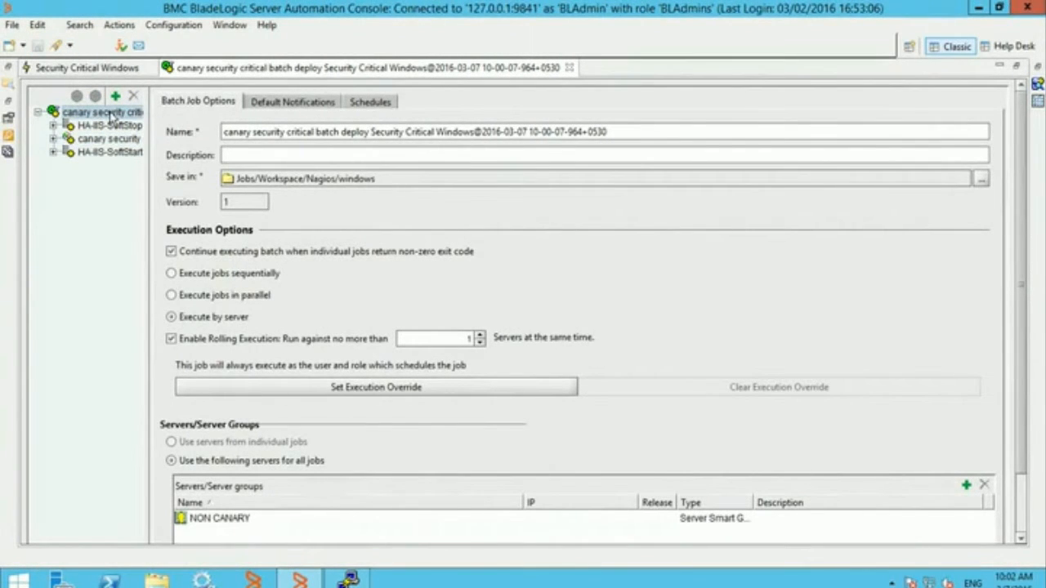
click(569, 67)
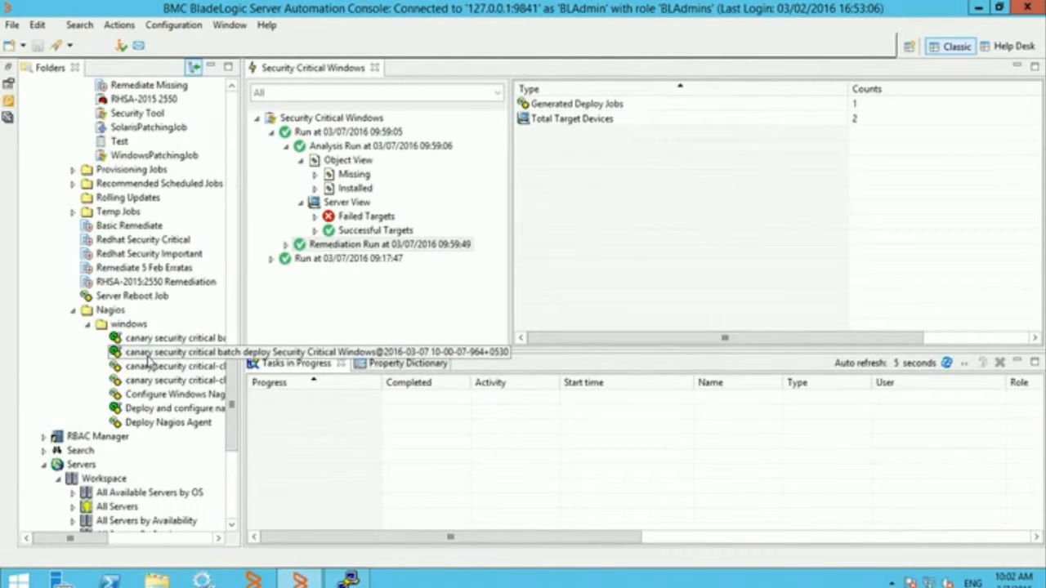
Execute the saved canary security critical batch deploy job and refresh the tasks in progress.
right_click(149, 357)
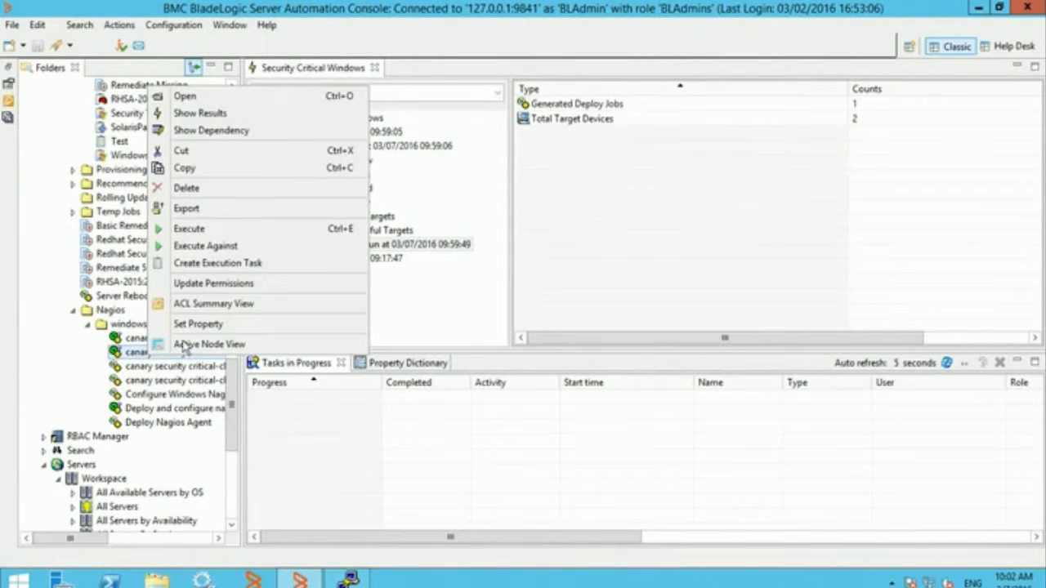
click(213, 231)
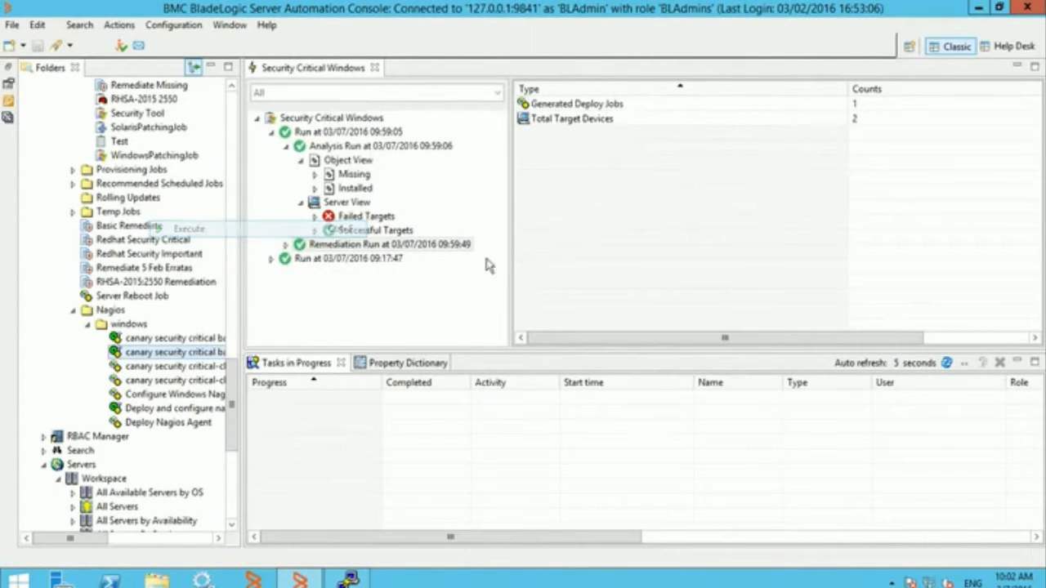
click(946, 362)
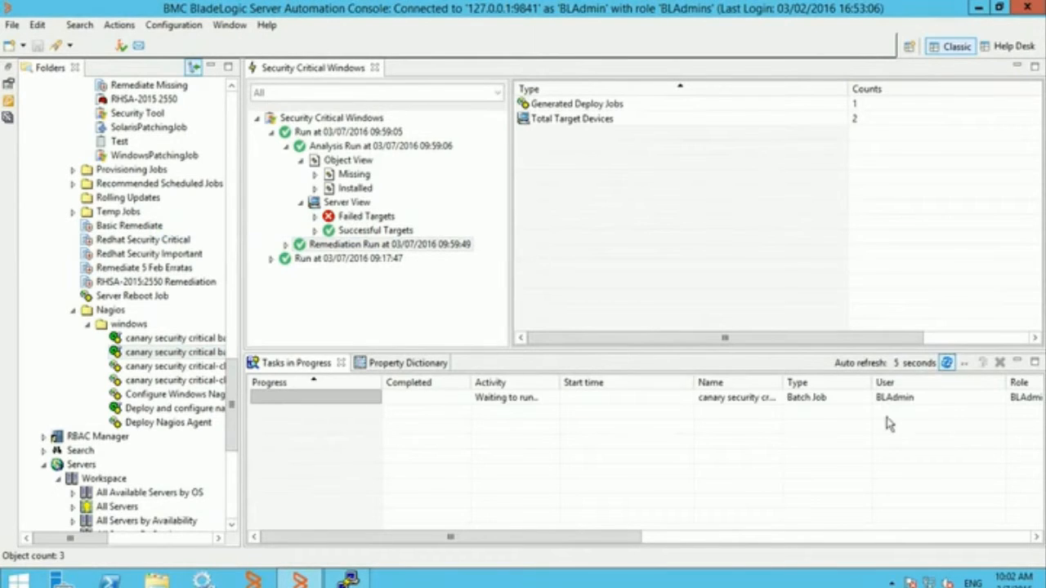
click(348, 580)
click(348, 580)
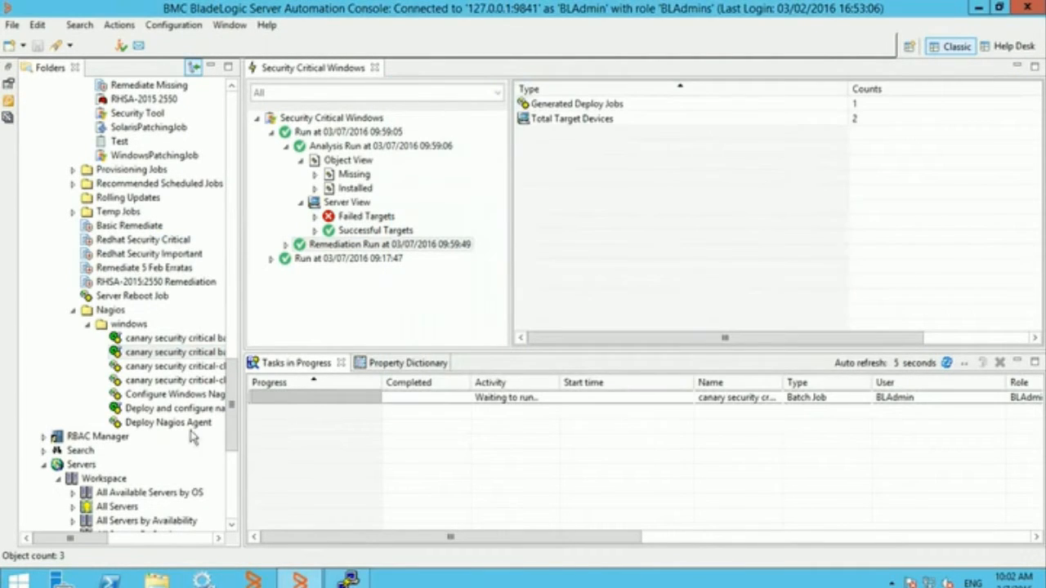
Show the batch deploy job's results and expand the running batch run down to its individual job runs.
right_click(174, 352)
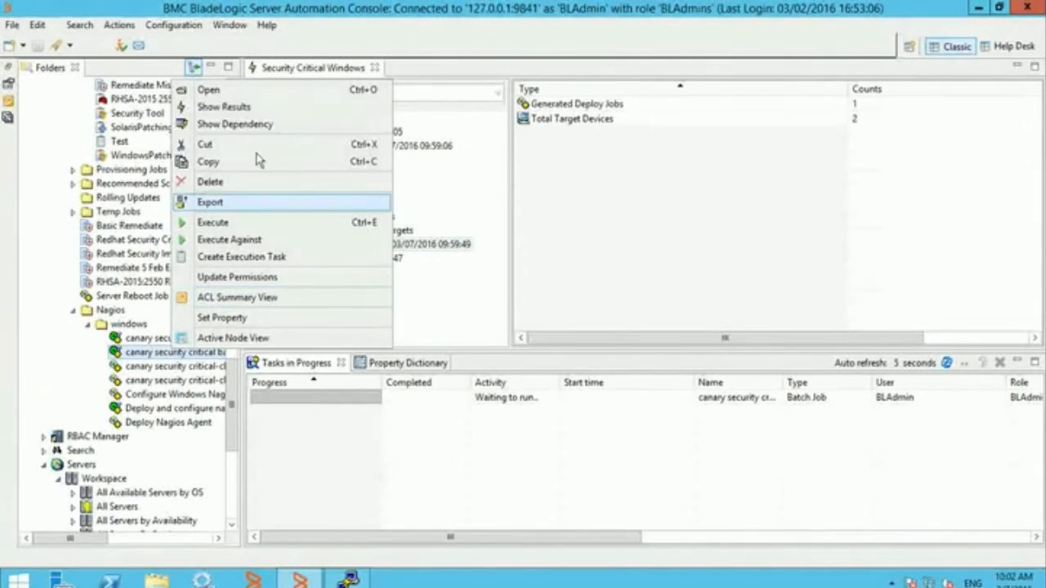
click(270, 107)
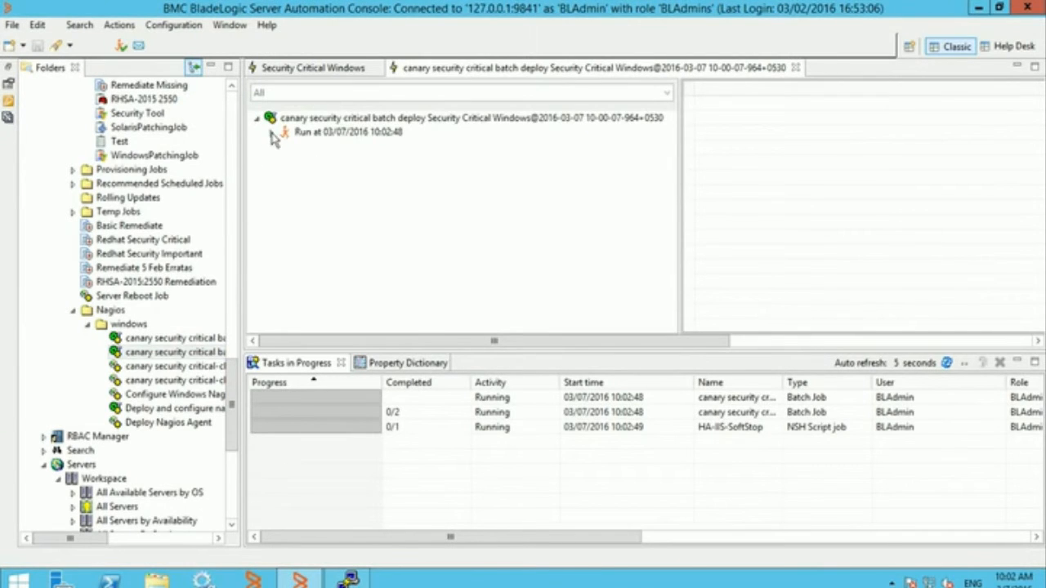
click(271, 131)
click(331, 133)
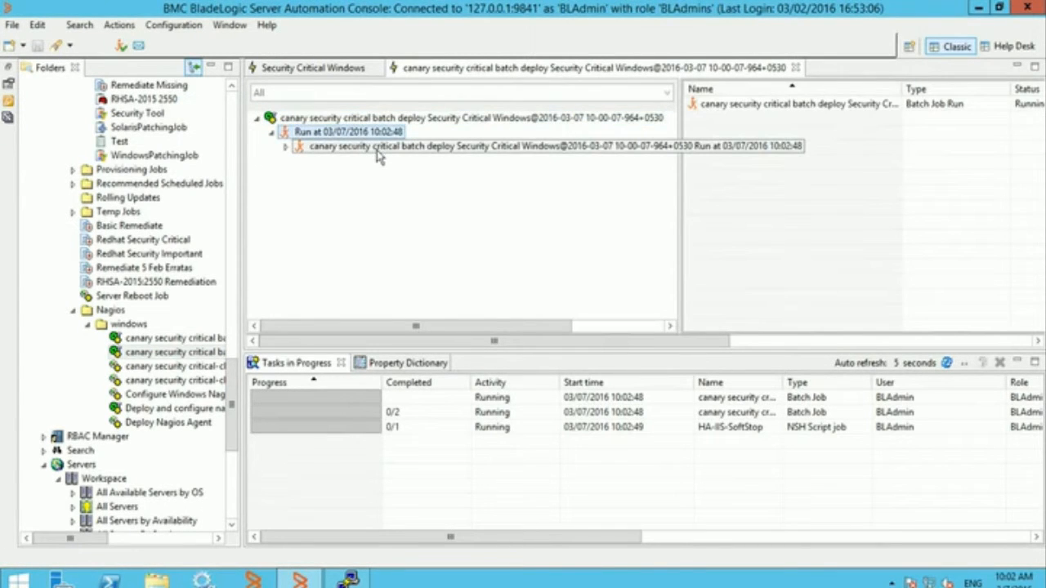
click(378, 147)
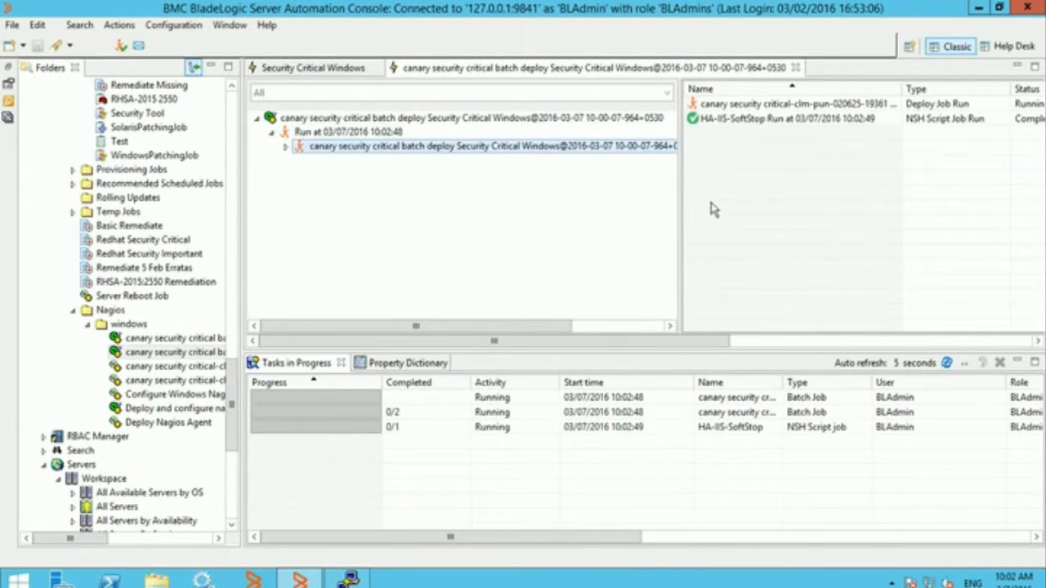
click(285, 146)
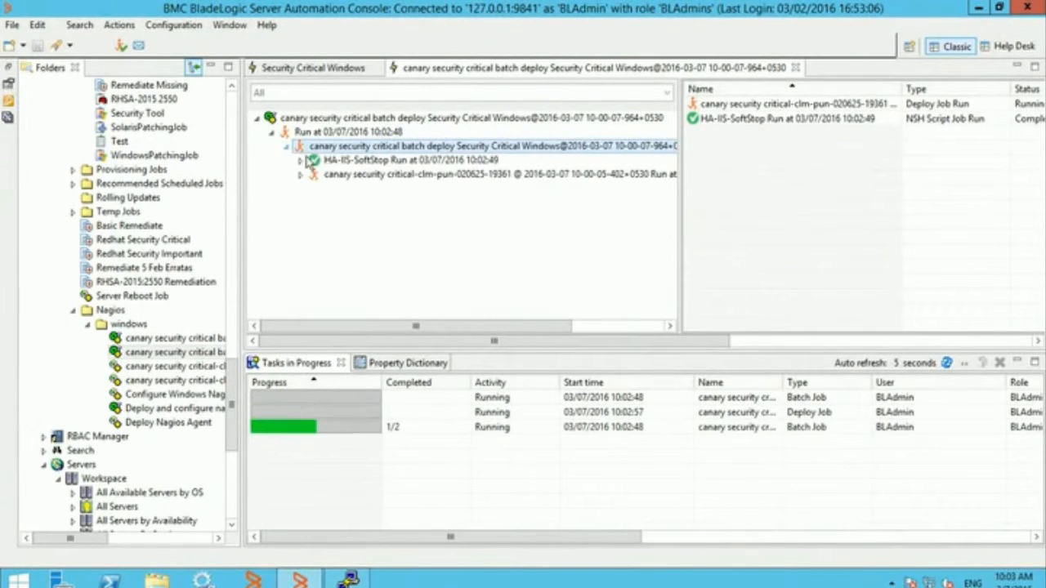
Examine the target server of the HA-IIS-SoftStop run and check the load balancer log terminal for the servers handling requests.
click(433, 160)
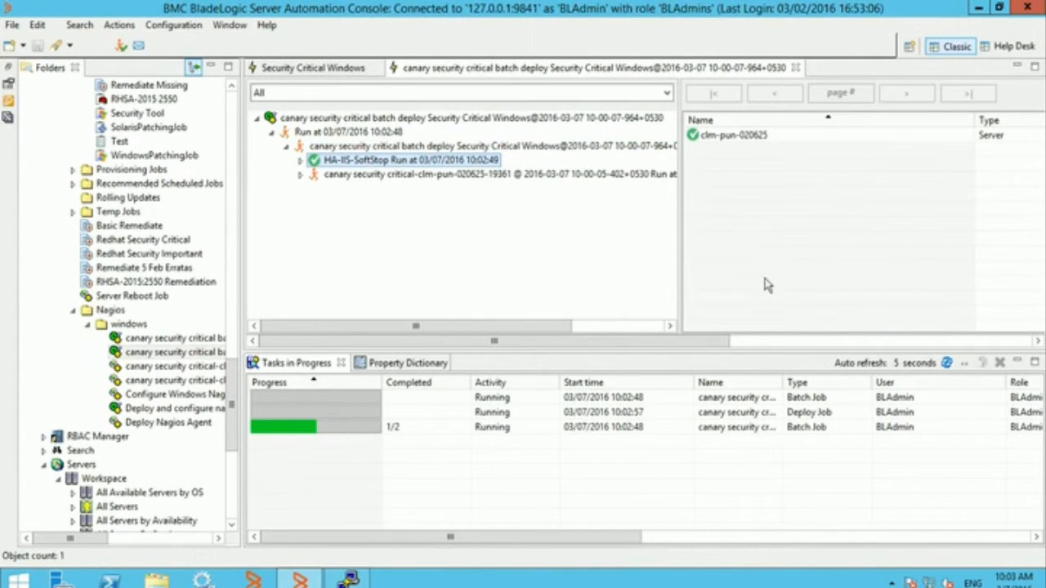
drag(707, 345, 730, 343)
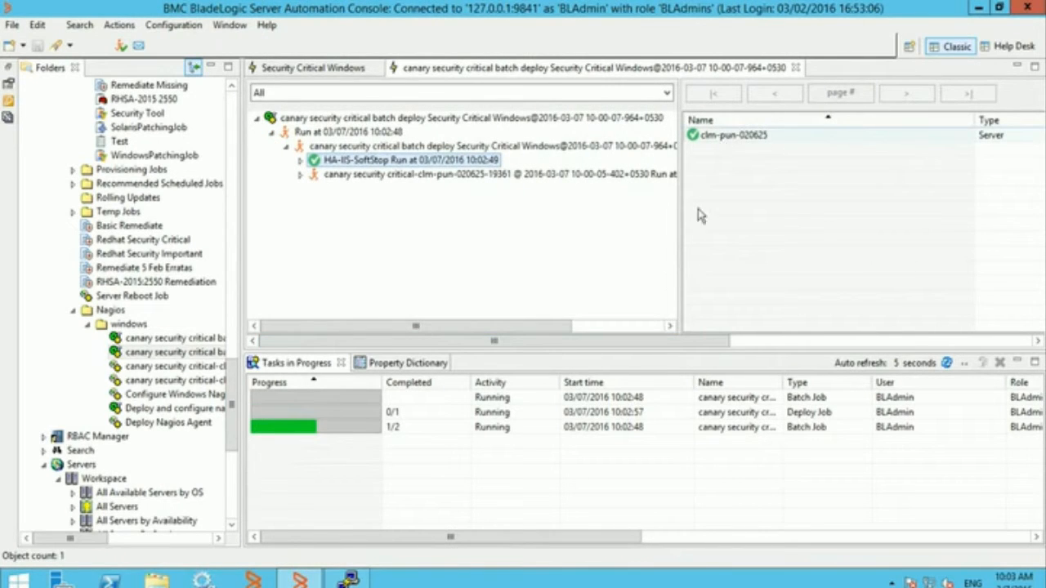
click(353, 581)
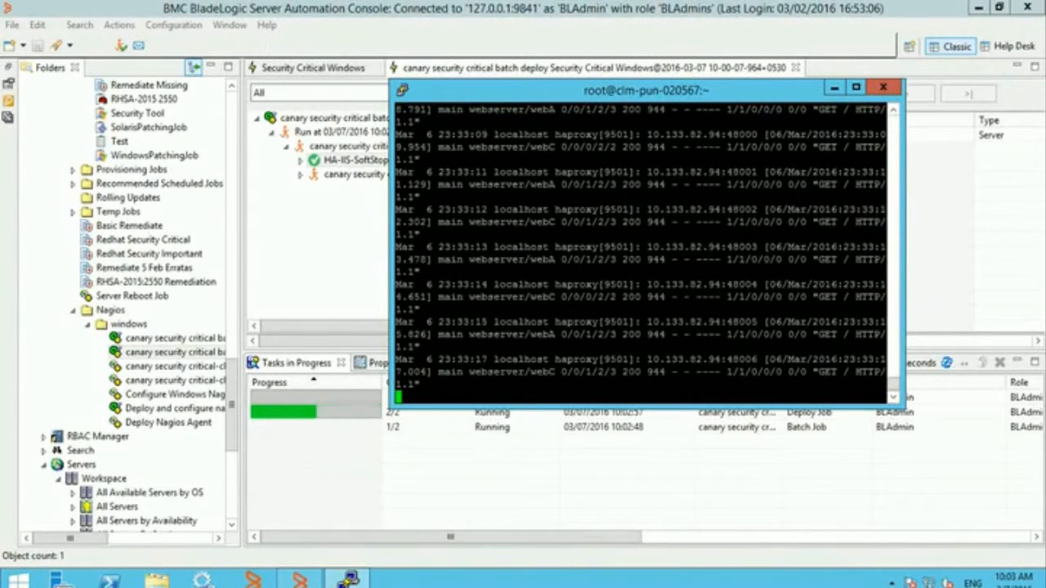
drag(395, 246, 712, 357)
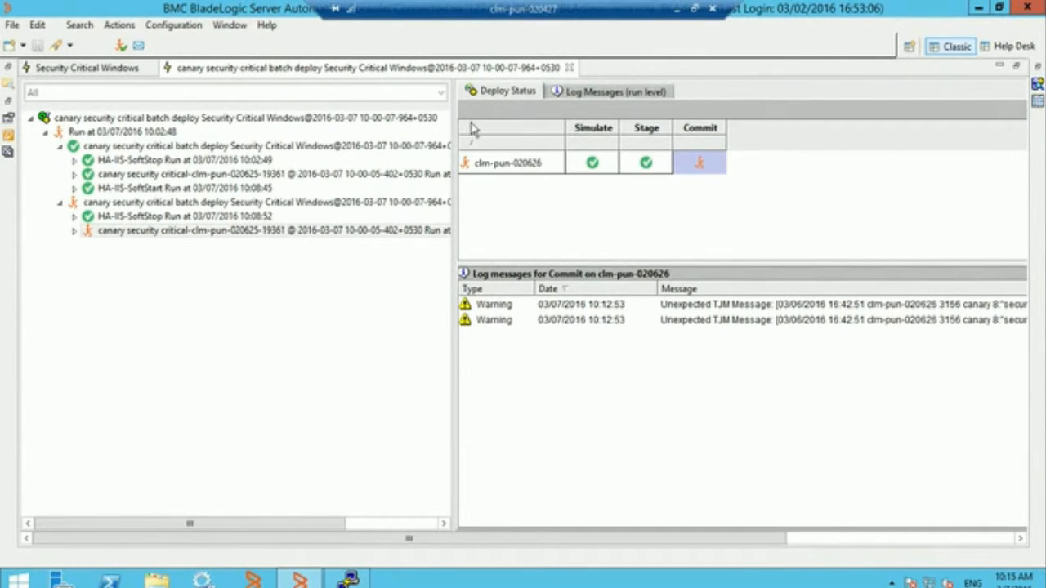
Refresh the batch run's results and collapse the first server's batch run.
right_click(172, 134)
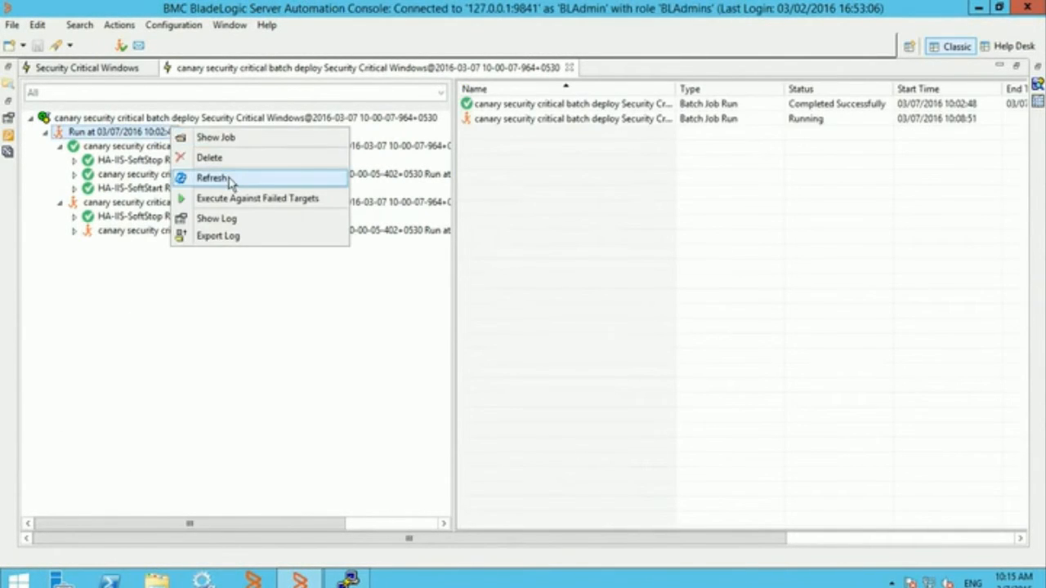
click(227, 179)
click(62, 162)
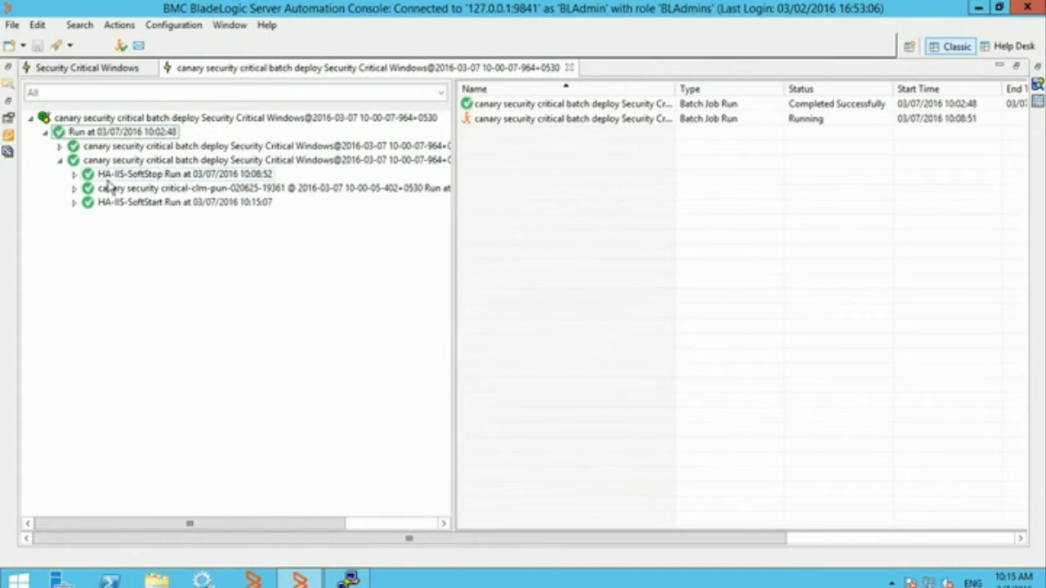
Examine the second server's SoftStop, security critical deploy and SoftStart results, and bring up the load balancer log terminal.
click(130, 175)
click(144, 204)
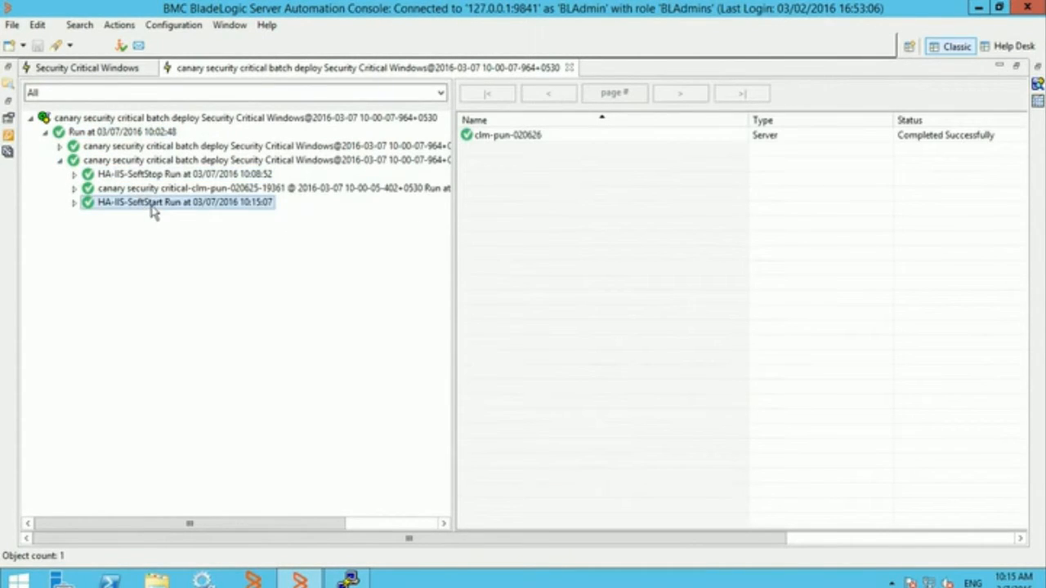
click(190, 190)
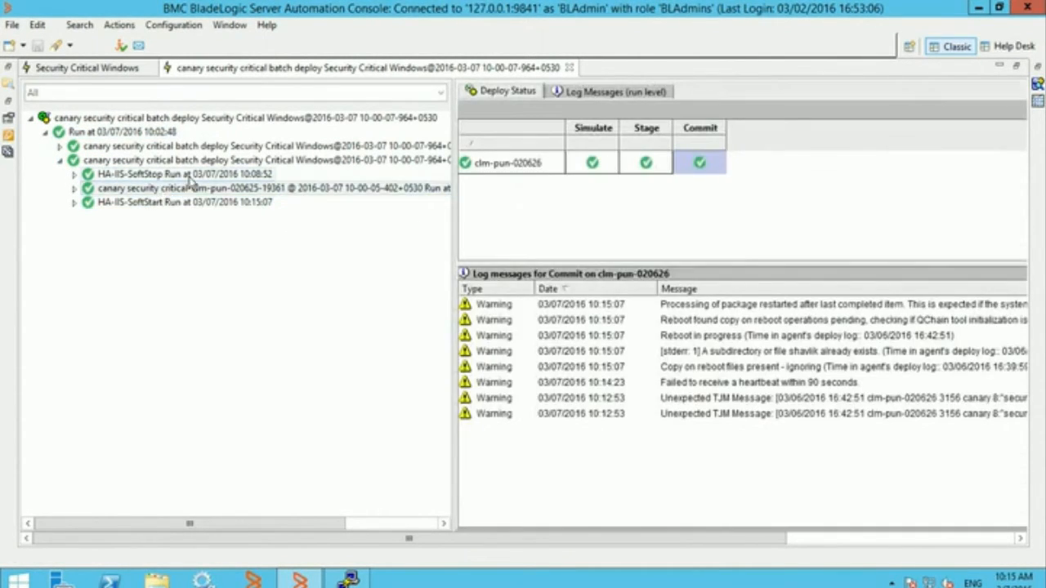
click(189, 175)
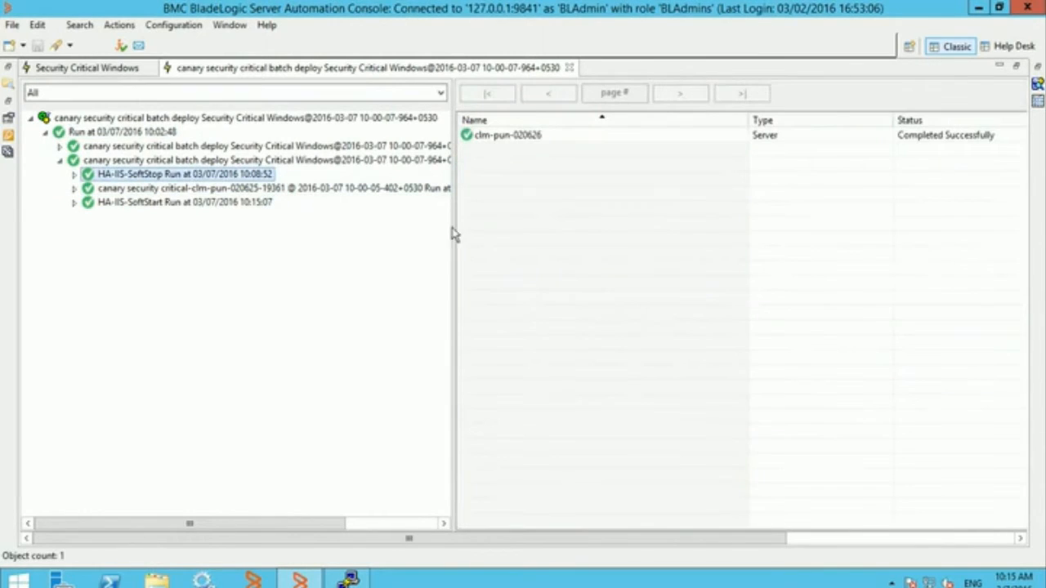
click(250, 204)
click(348, 580)
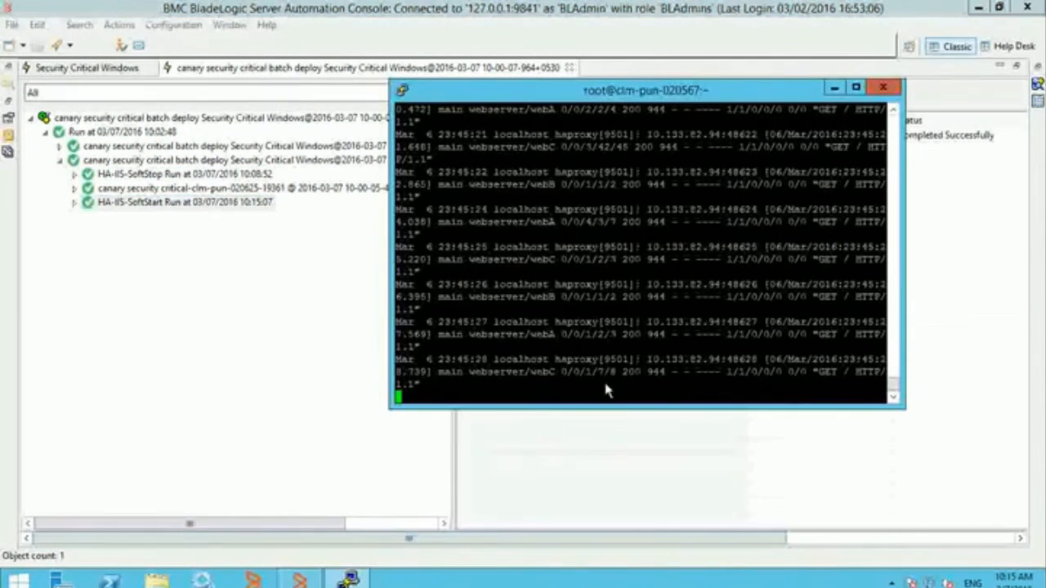